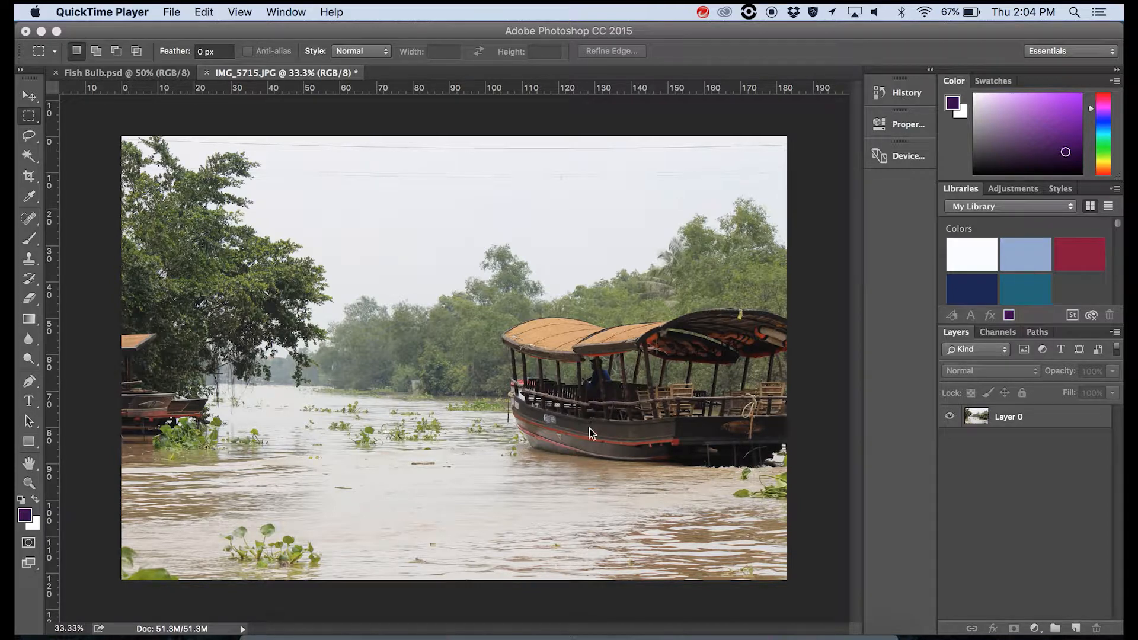
Look through the lasso and wand selection tools and activate the Quick Selection Tool
click(31, 137)
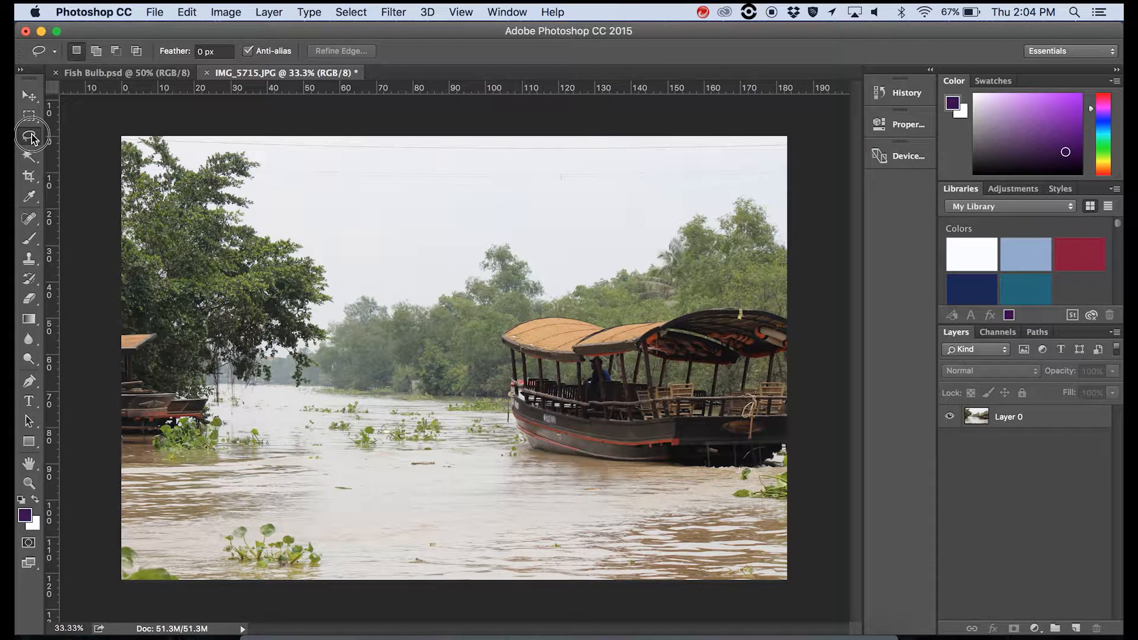
click(33, 138)
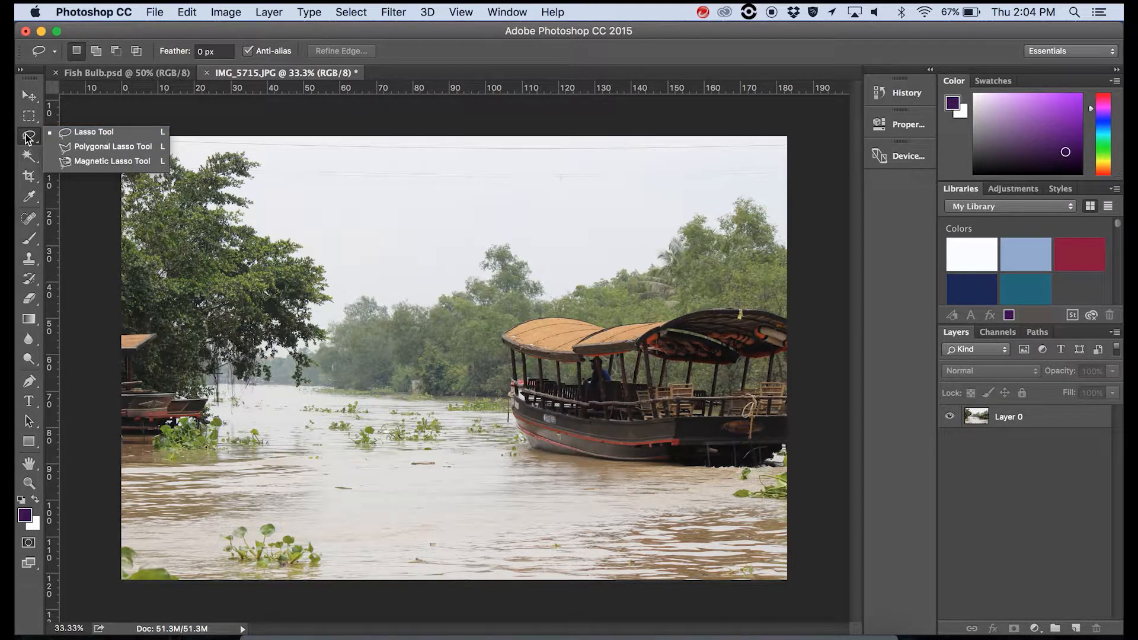
click(27, 138)
click(31, 158)
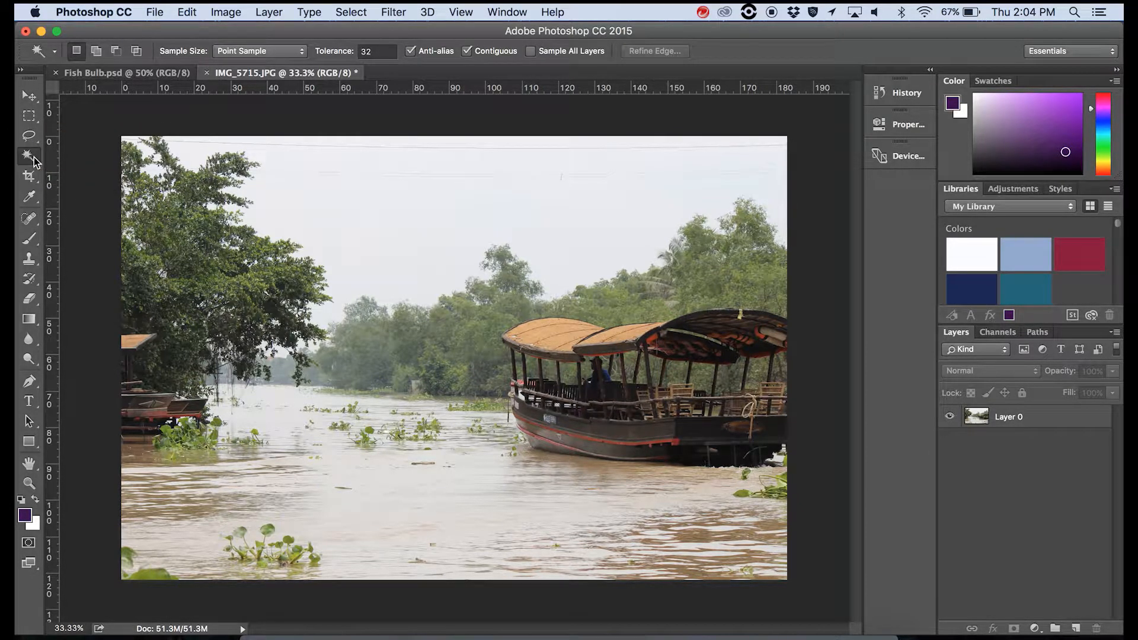
click(35, 162)
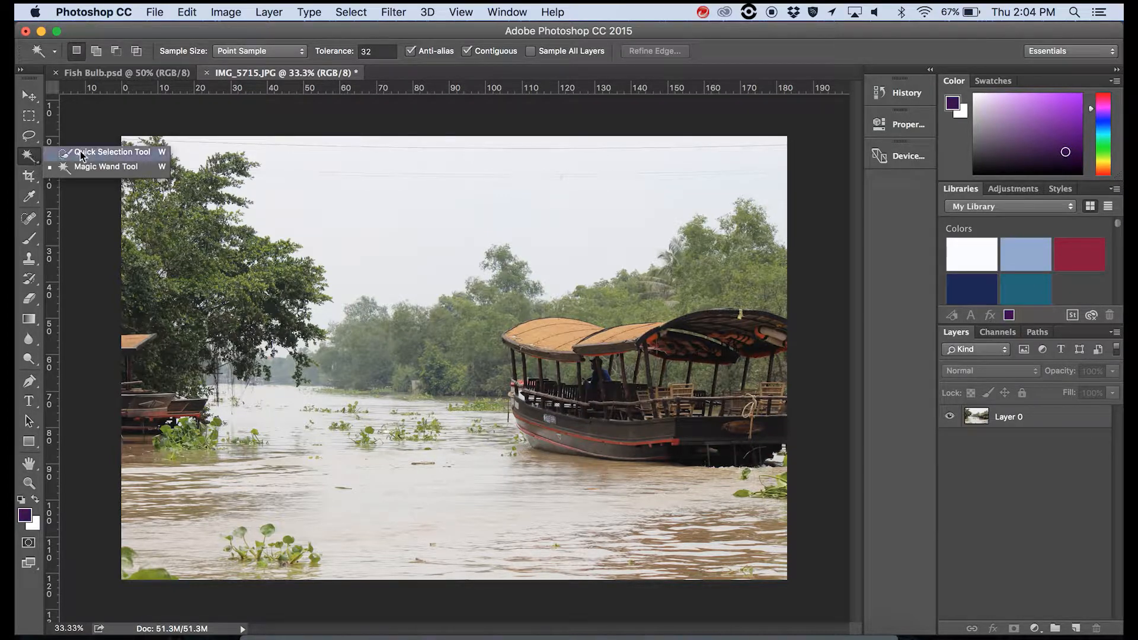
click(83, 152)
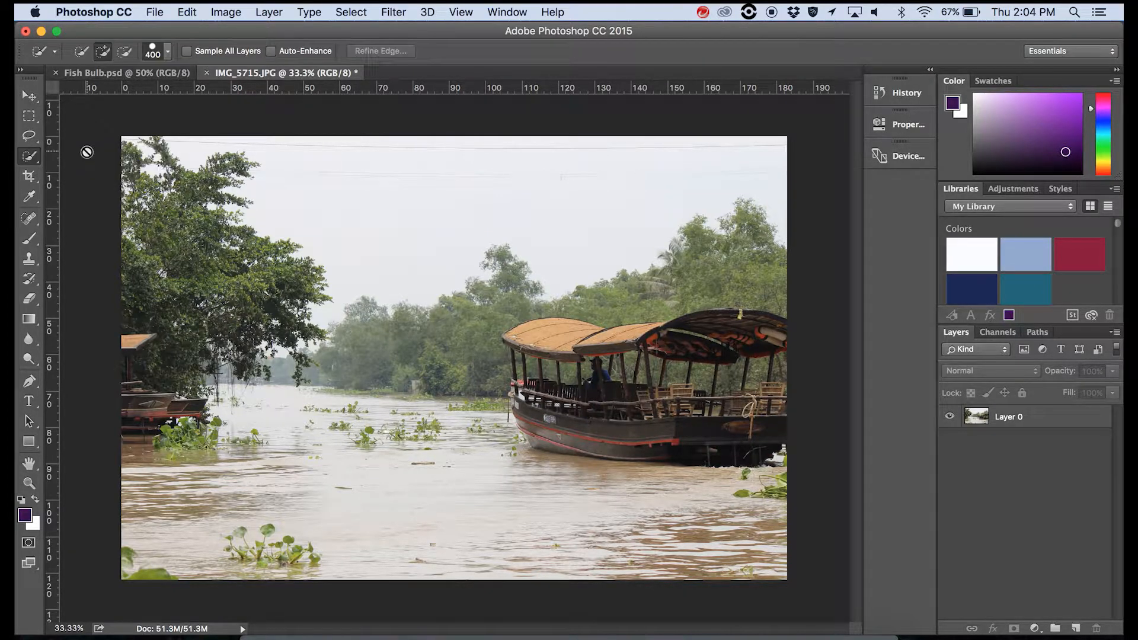
Try a quick selection on the distant trees with no layer selected
click(1026, 418)
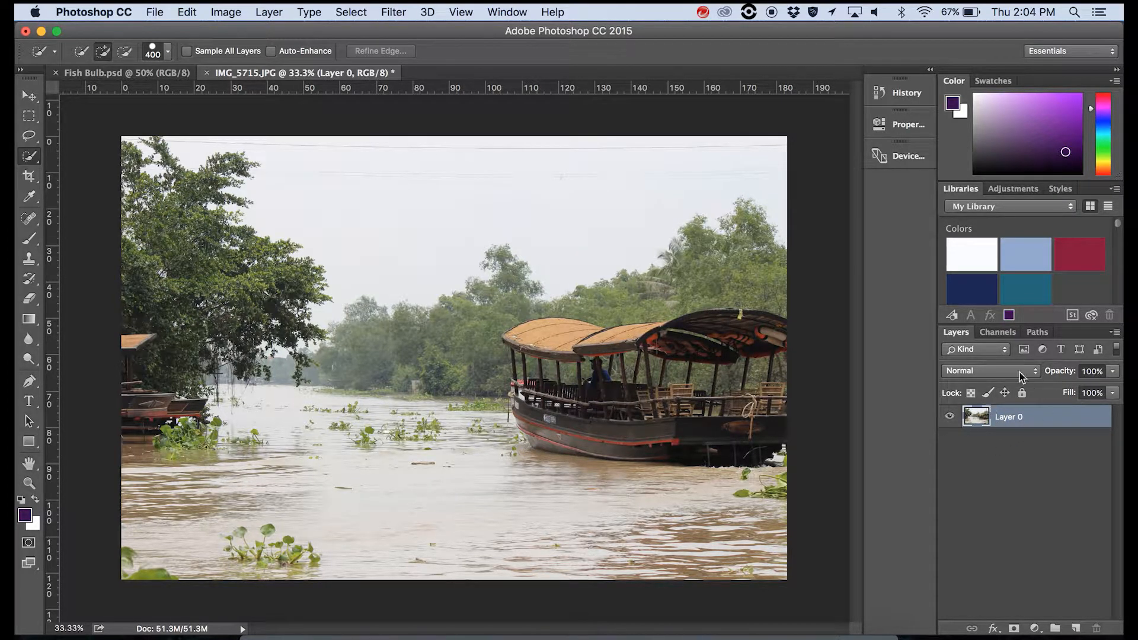
click(1018, 474)
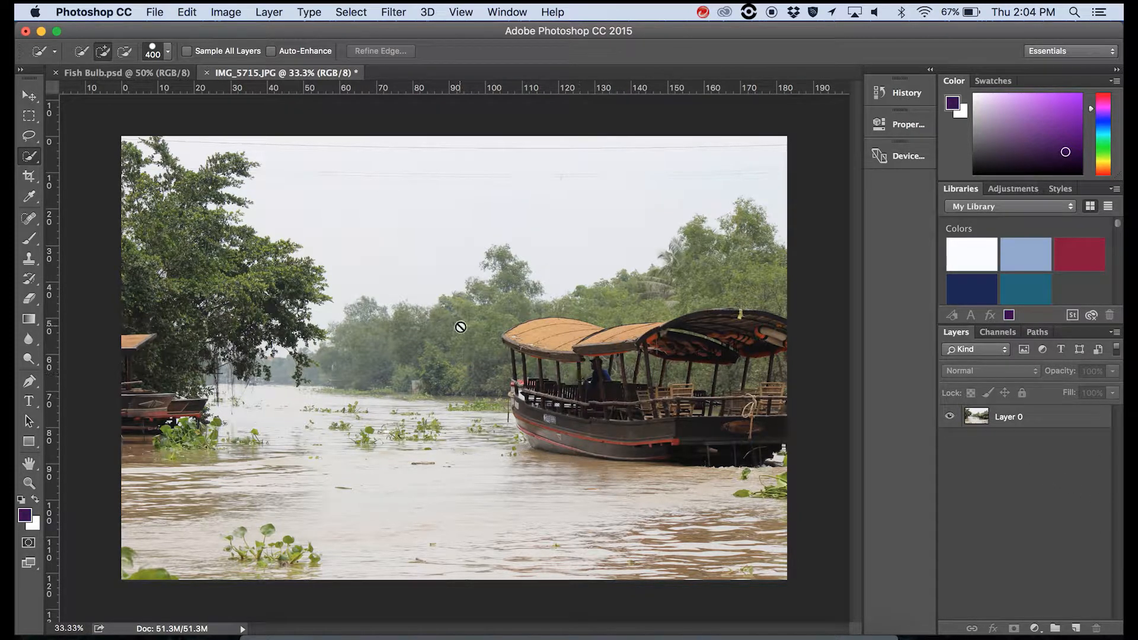
click(451, 361)
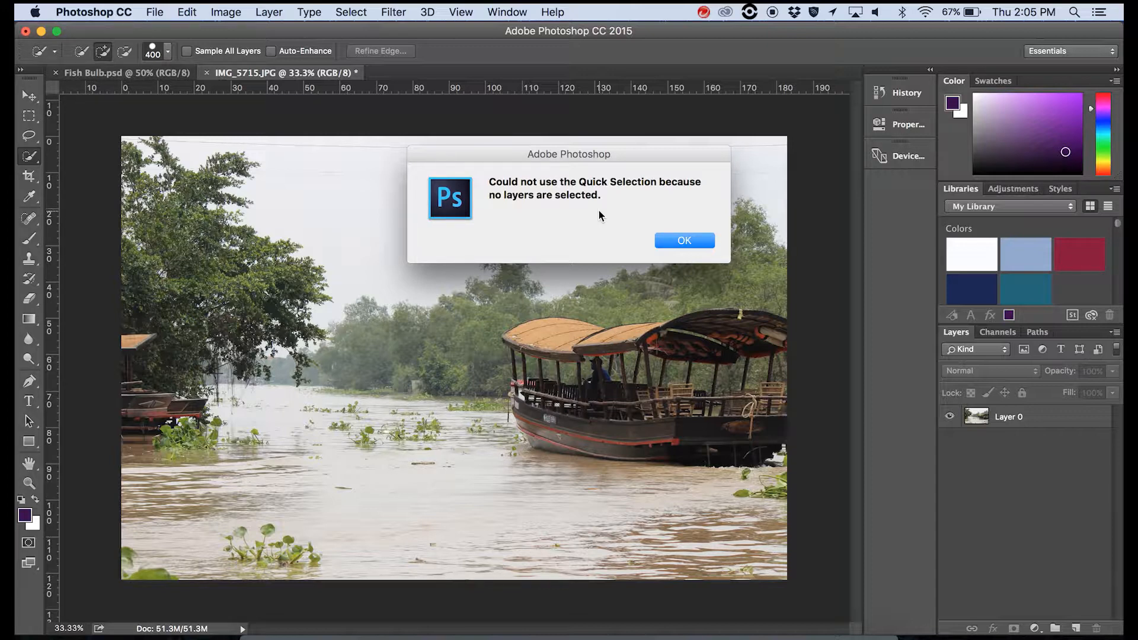
click(687, 240)
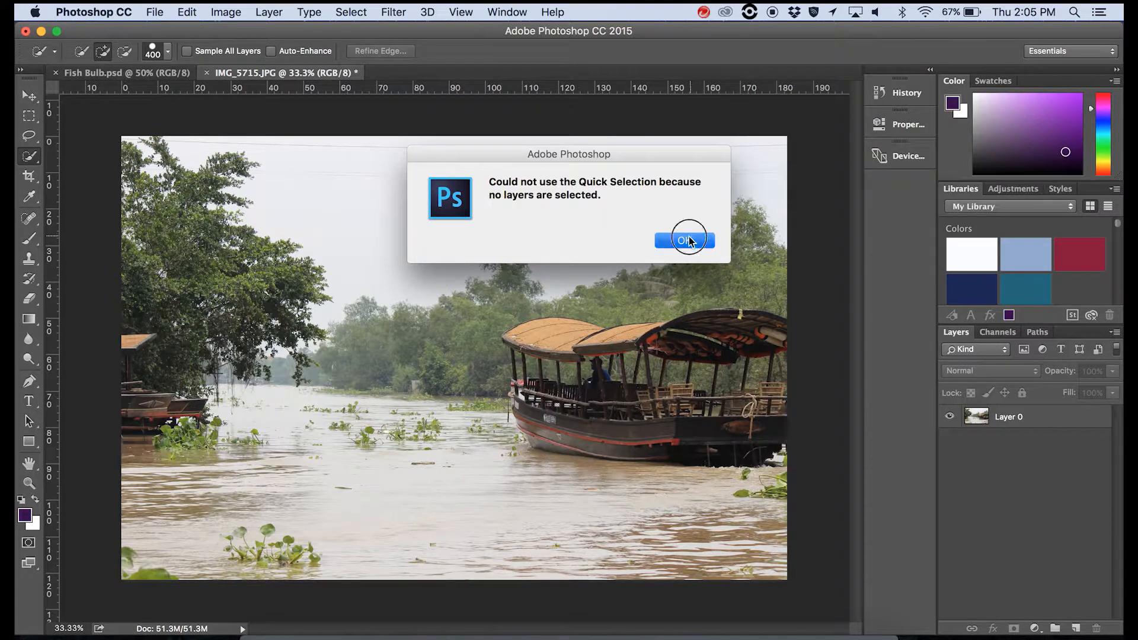
On Layer 0, quick-select the large boat's hull and roofs with a brush size of 200
click(1029, 424)
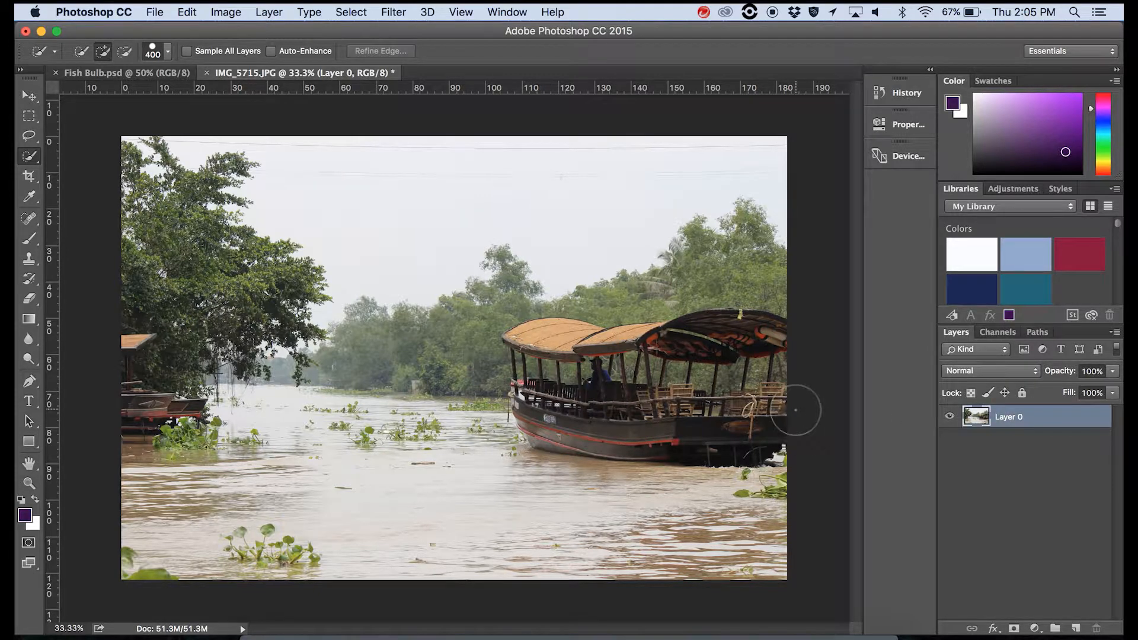
key(bracketleft)
key(bracketleft)
key(bracketleft)
mouse_move(755, 438)
mouse_down()
mouse_move(567, 415)
mouse_move(535, 415)
mouse_move(534, 425)
mouse_move(541, 434)
mouse_move(525, 346)
mouse_move(705, 339)
mouse_up()
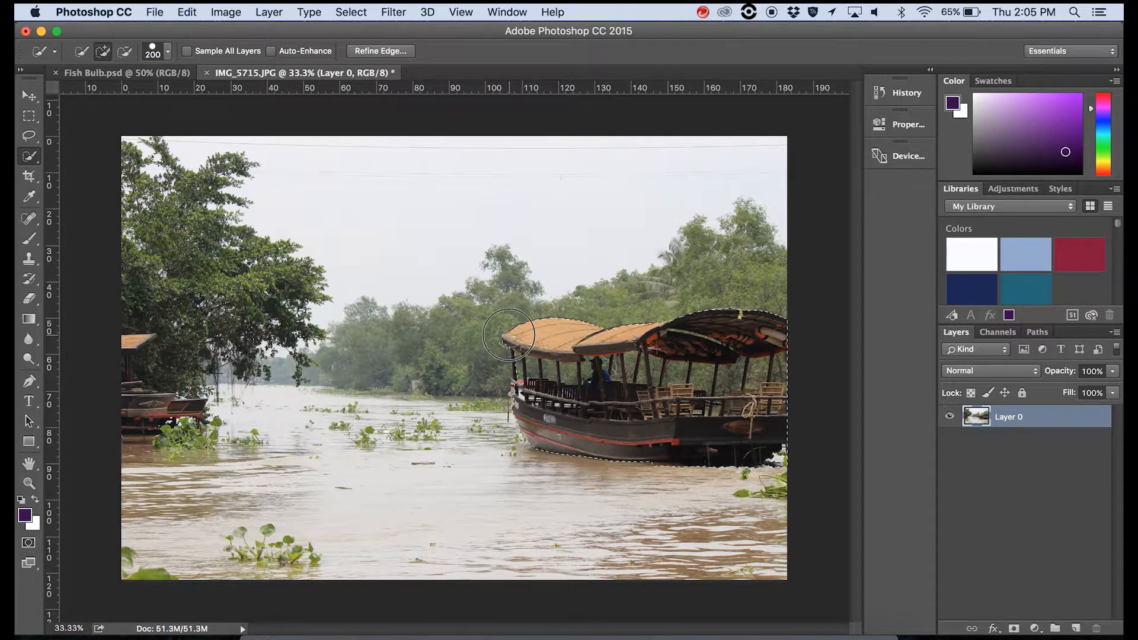
Extend the selection over the front tip of the boat's roof and subtract the foliage beside it
drag(509, 335, 474, 331)
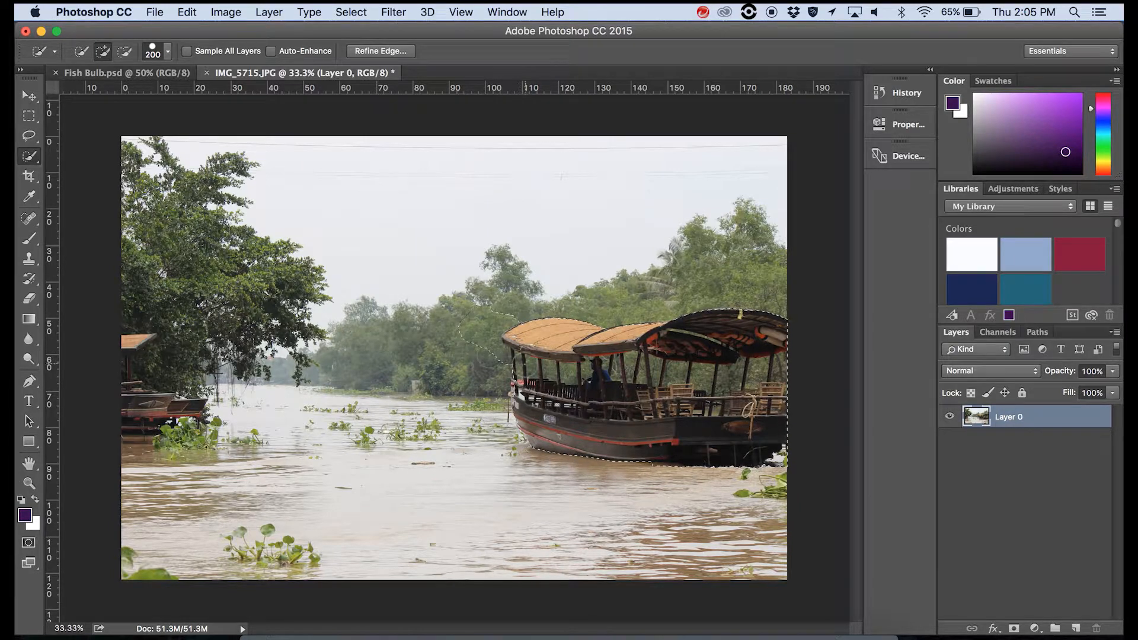
key(alt)
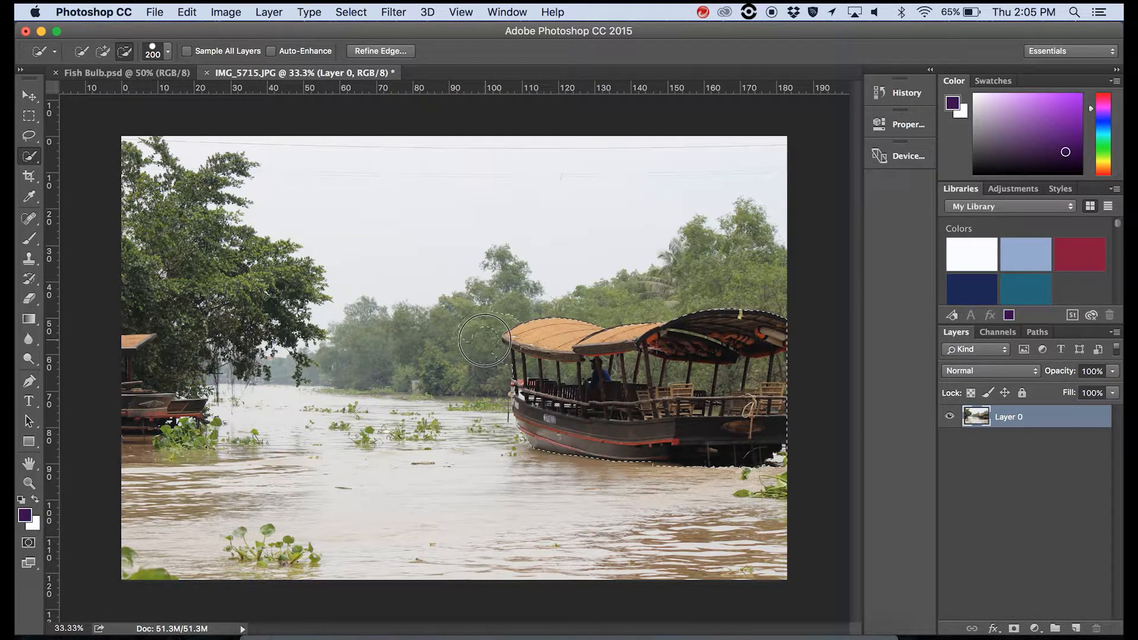
drag(484, 339, 473, 326)
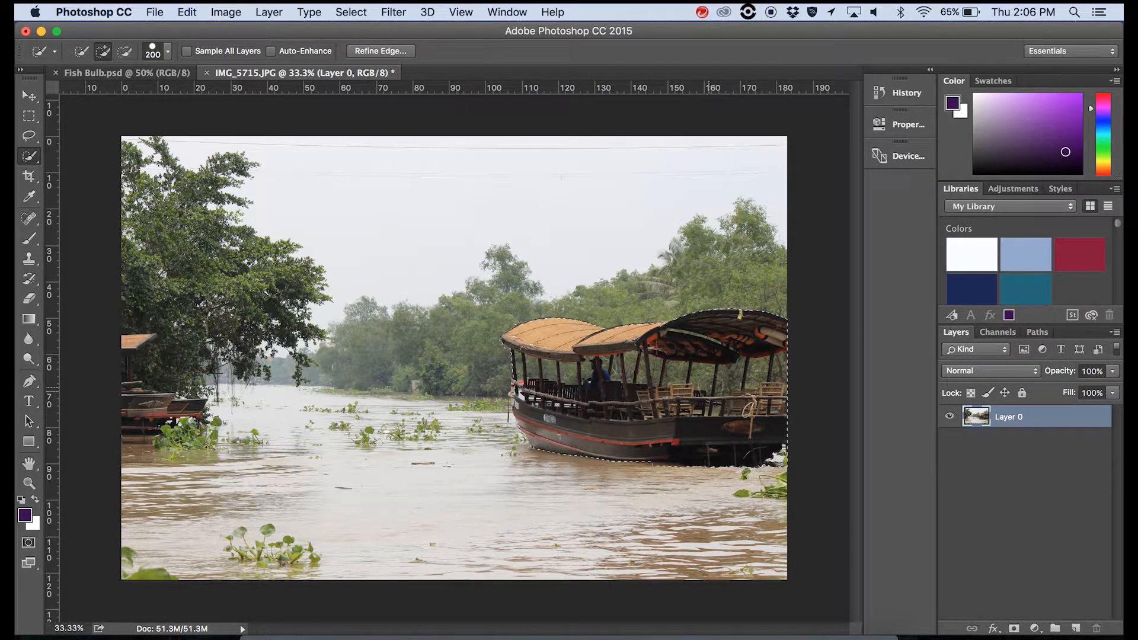
Subtract the foliage opening between two roof posts above the bamboo chairs, using a quick selection brush size of 90
key(bracketleft)
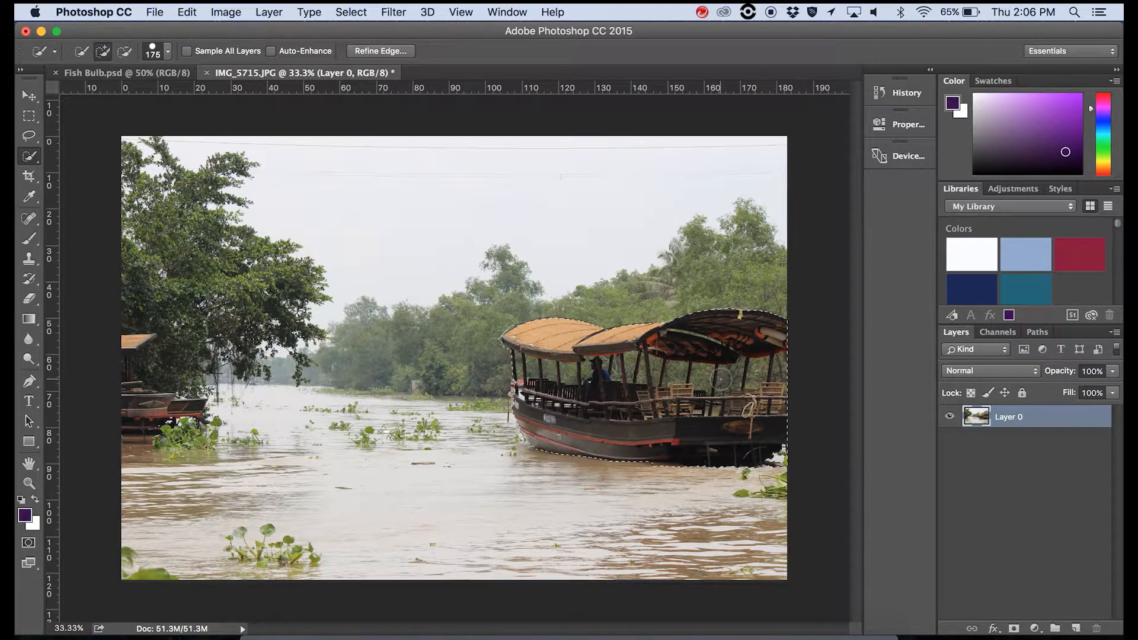
key(super+equal)
key(super+equal)
key(super+equal)
key(super+equal)
key(super+equal)
key(super+equal)
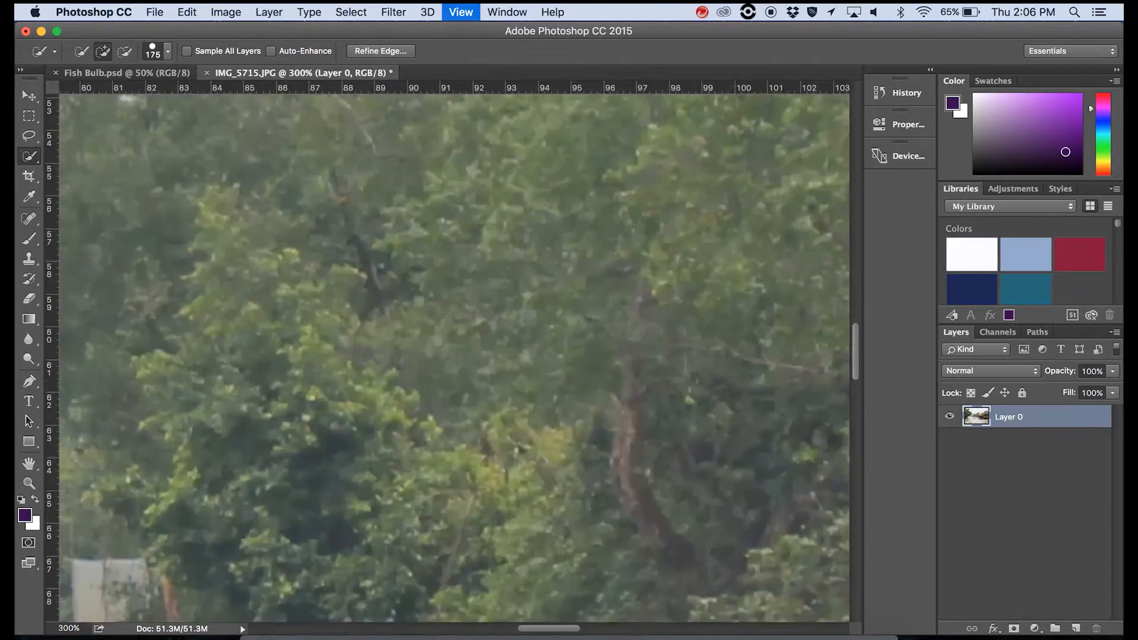
drag(731, 419, 323, 413)
scroll(612, 397, right, 15)
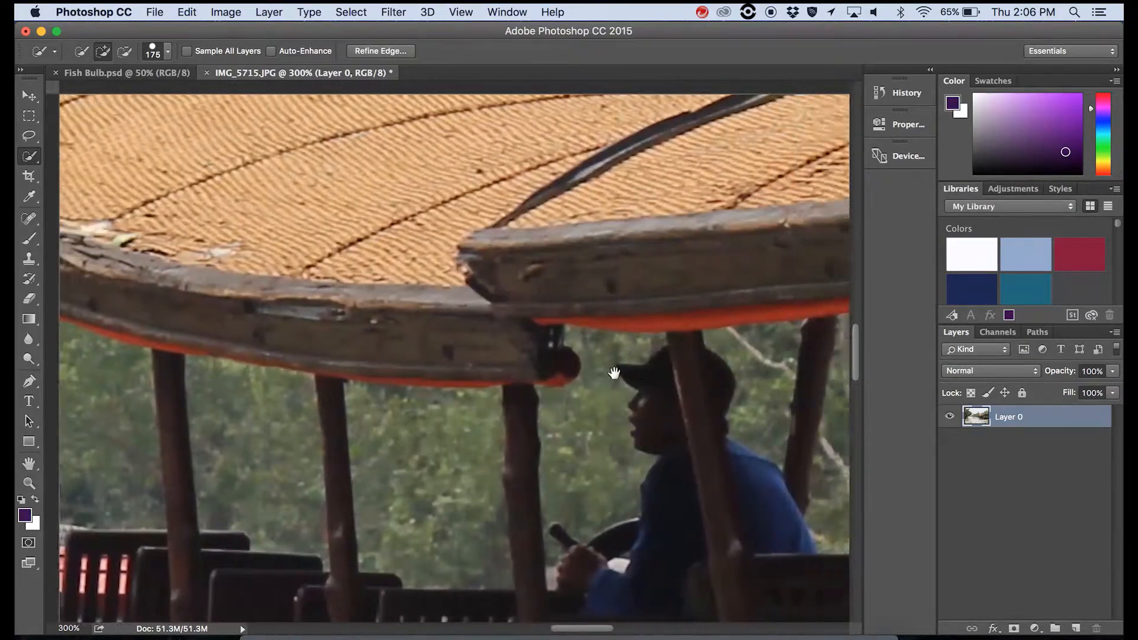
scroll(501, 347, right, 8)
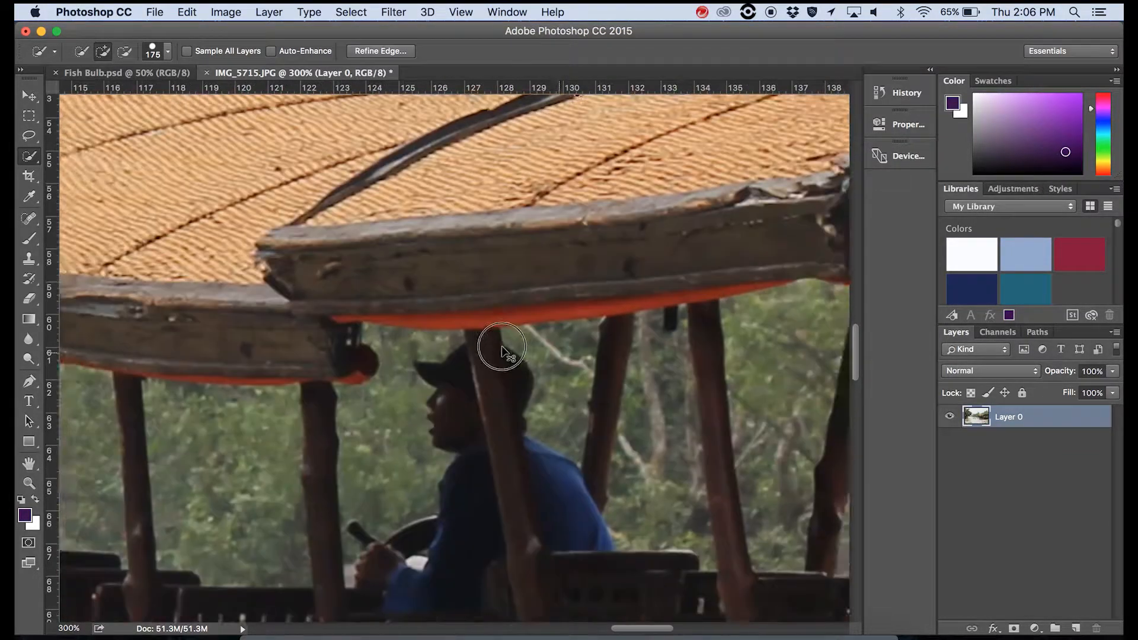
scroll(704, 398, right, 12)
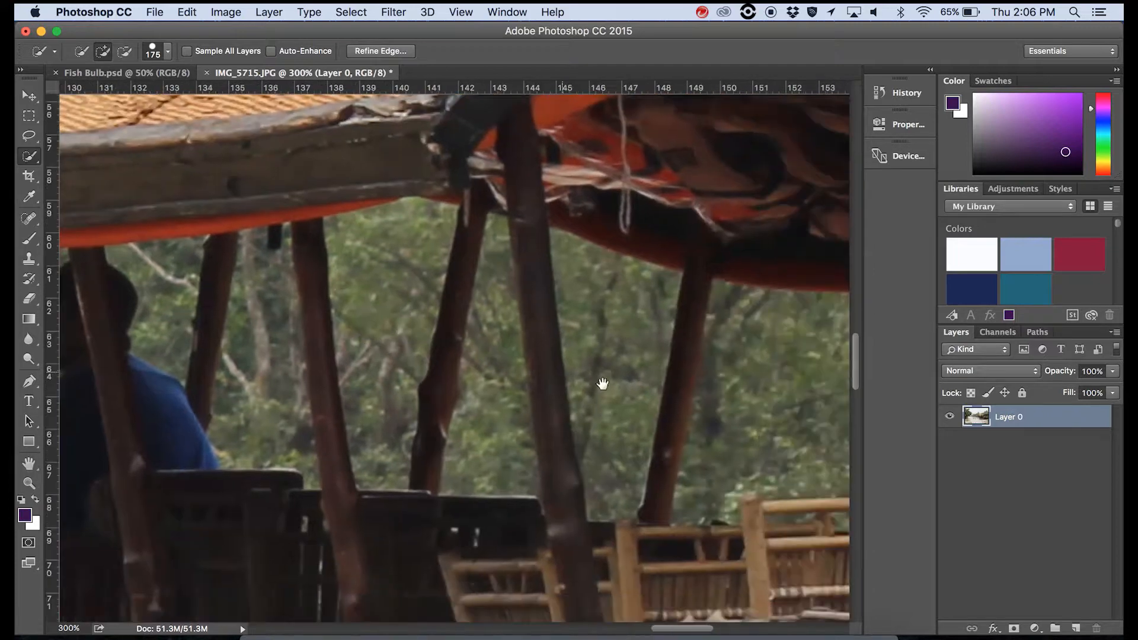
scroll(507, 319, right, 4)
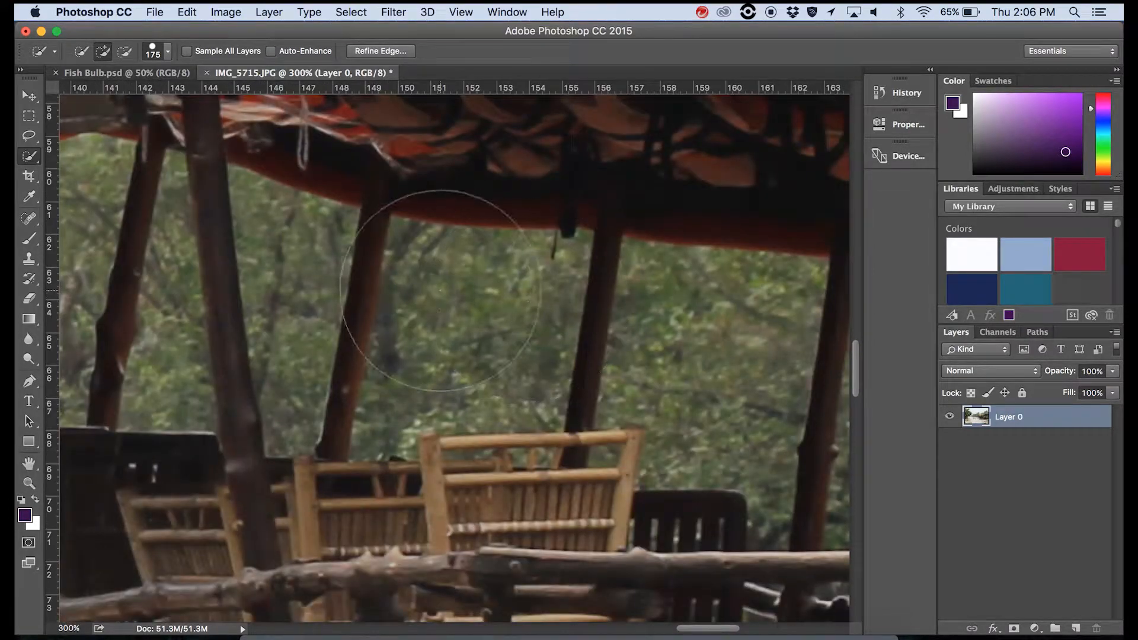
key(bracketleft)
key(bracketleft)
key(bracketleft)
key(bracketleft)
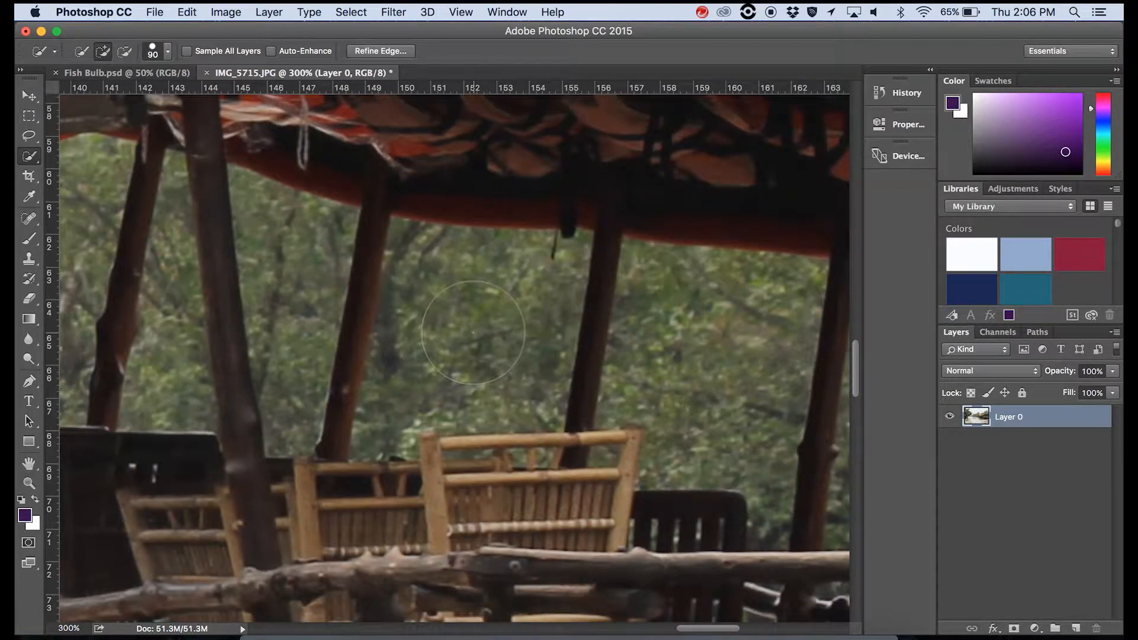
mouse_move(475, 320)
alt+mouse_down()
mouse_move(498, 320)
mouse_move(440, 307)
alt+mouse_up()
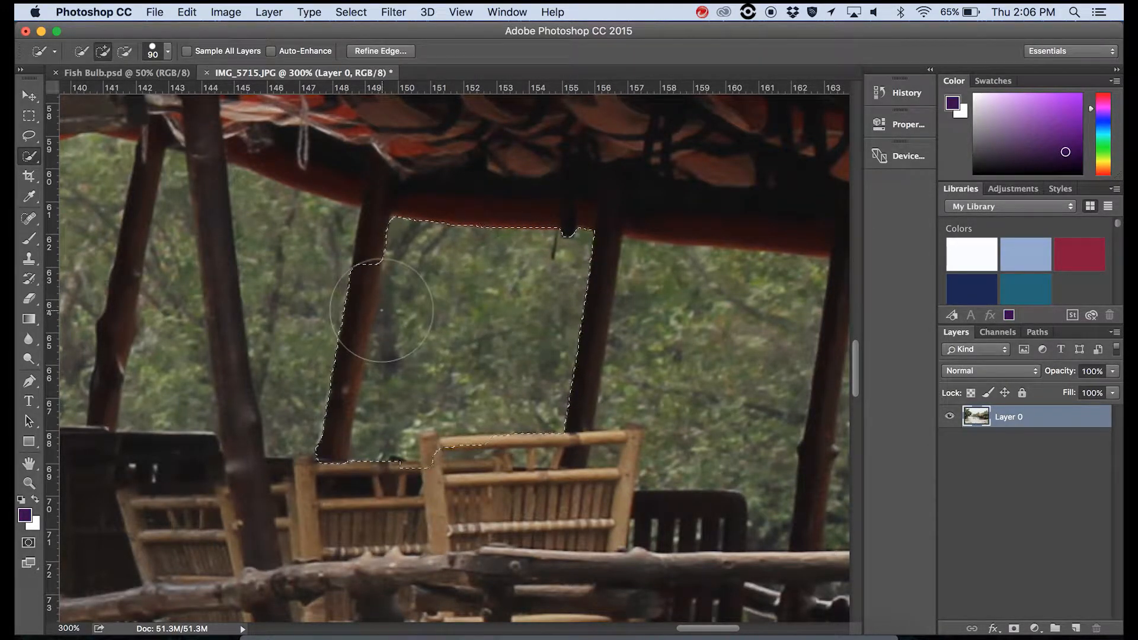
Refine the opening's edges with a brush size of 30, restoring the wooden post and chair to the selection and subtracting the remaining foliage
key(bracketleft)
key(bracketleft)
key(bracketleft)
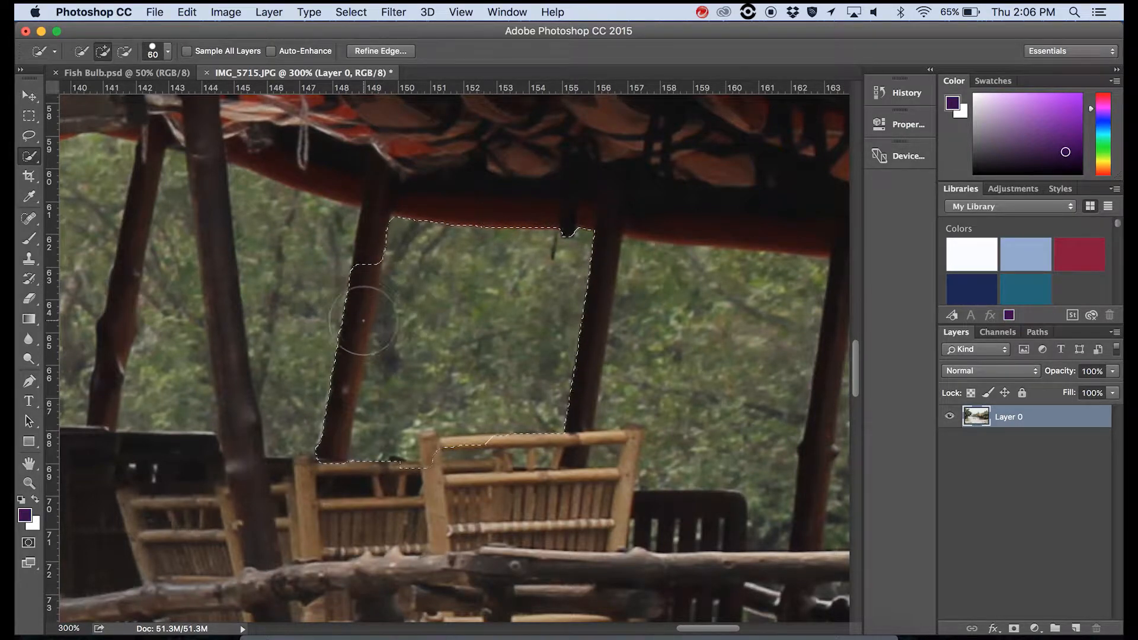
key(bracketleft)
key(bracketleft)
key(bracketleft)
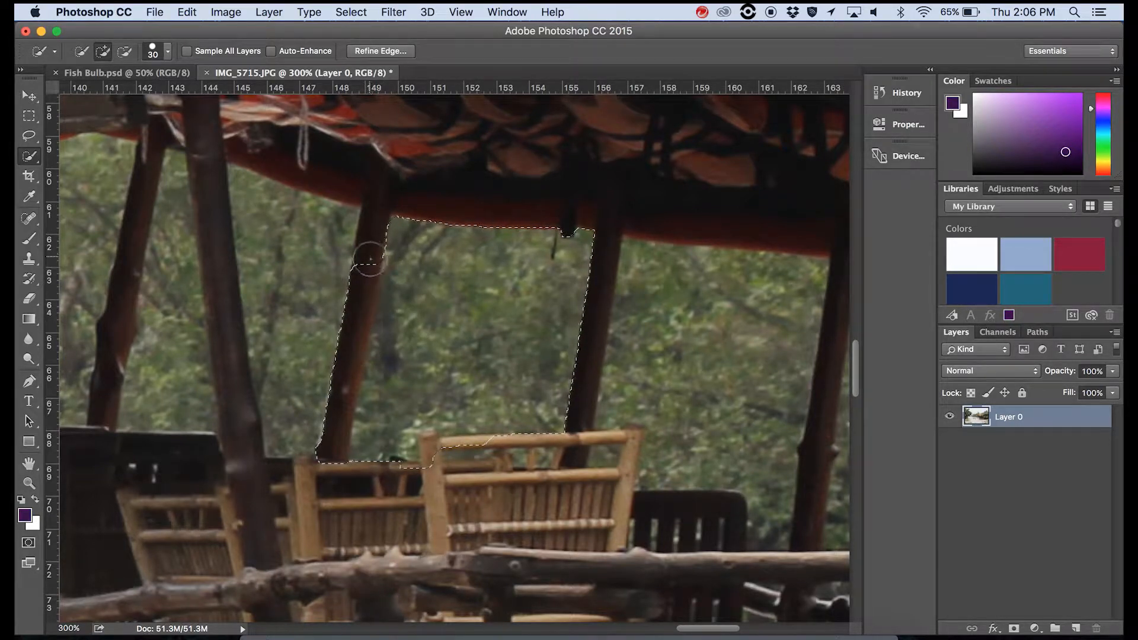
mouse_move(370, 259)
mouse_down()
mouse_move(343, 342)
mouse_move(333, 446)
mouse_move(360, 301)
mouse_up()
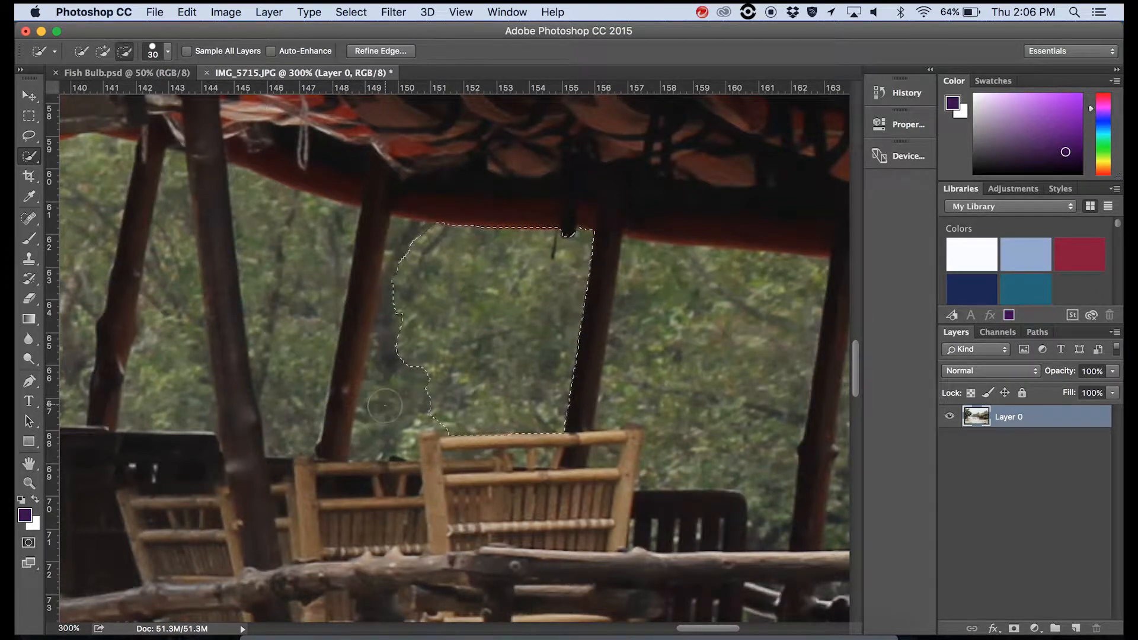
mouse_move(385, 406)
mouse_down()
mouse_move(385, 272)
mouse_move(408, 249)
mouse_move(465, 320)
mouse_up()
drag(430, 465, 431, 452)
alt+click(400, 443)
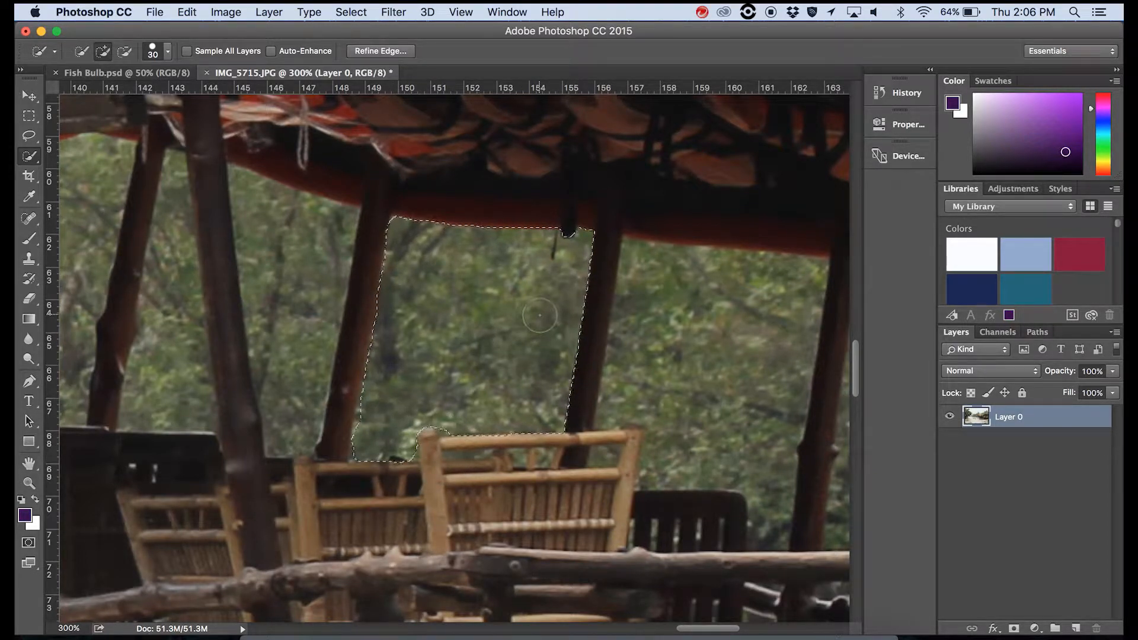
Inspect the whole boat selection against the rest of the photo and view the commands available for it
scroll(539, 315, down, 1)
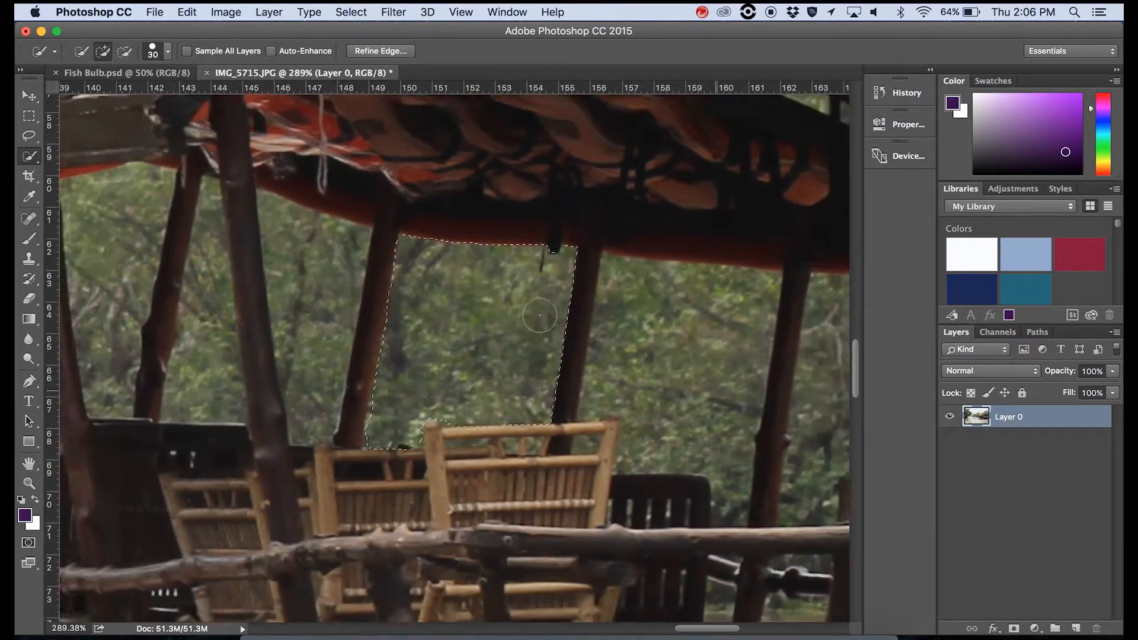
scroll(539, 314, down, 10)
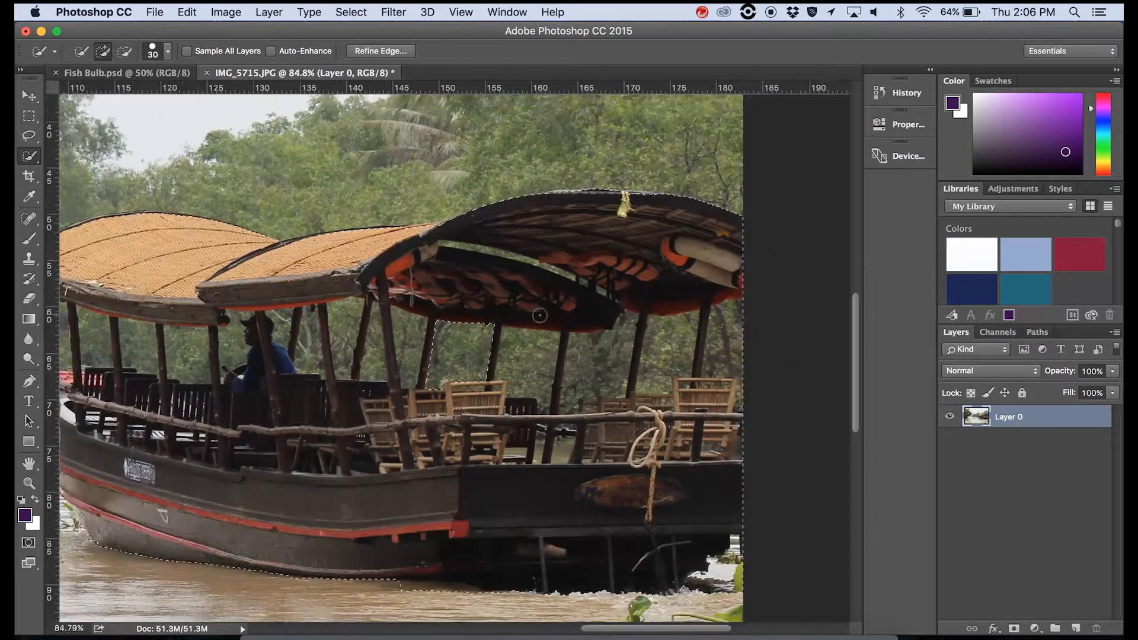
scroll(539, 315, down, 5)
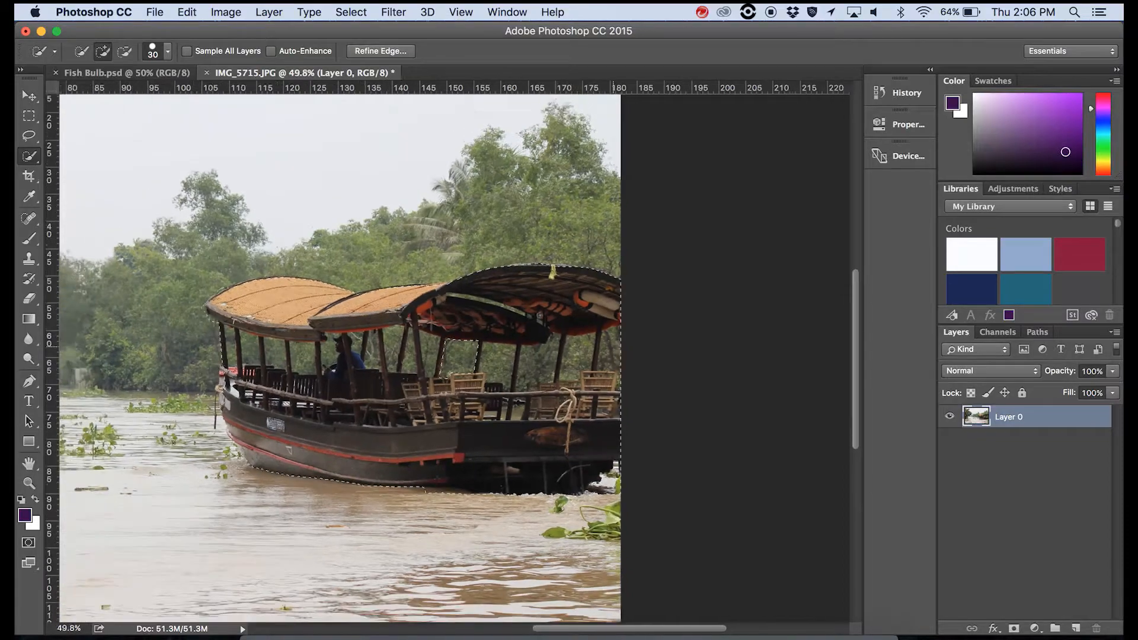
scroll(539, 315, left, 10)
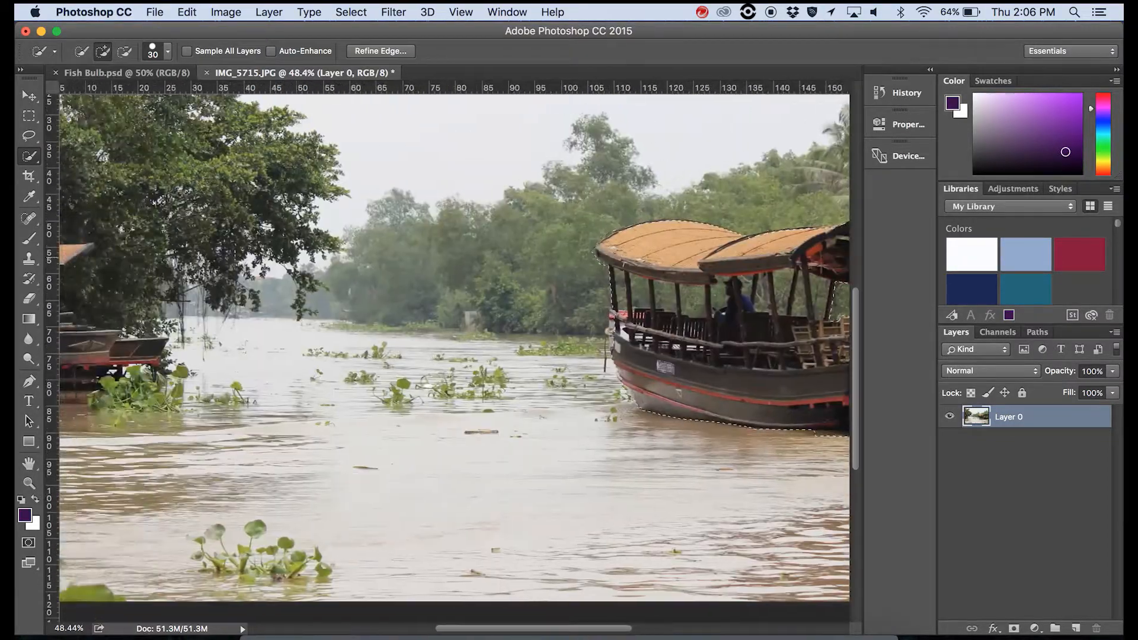
scroll(454, 348, right, 10)
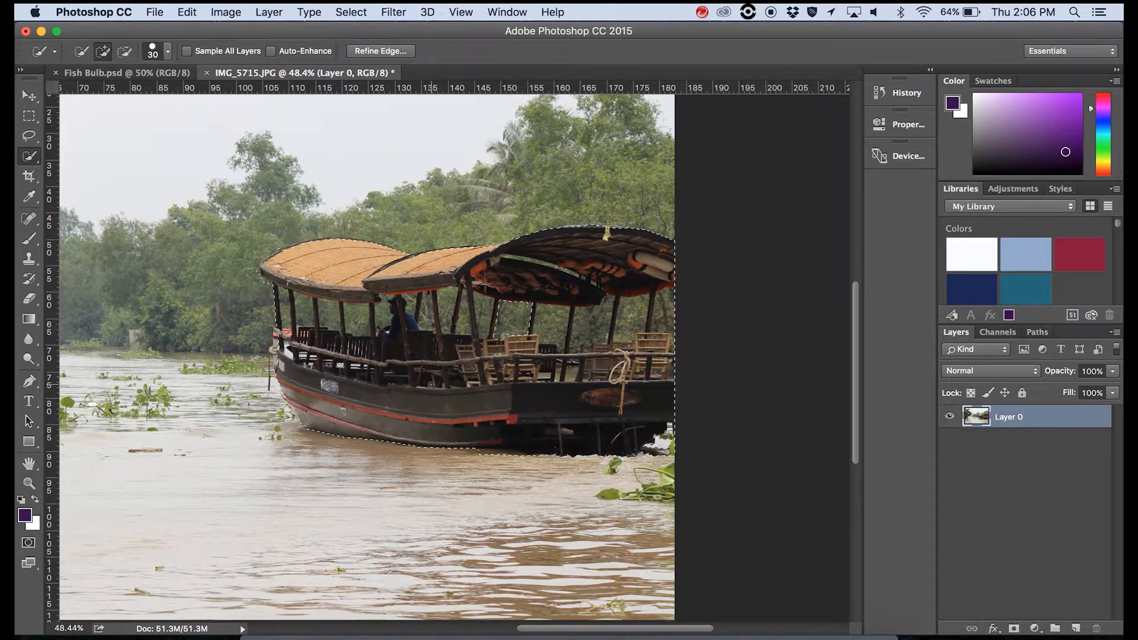
right_click(431, 387)
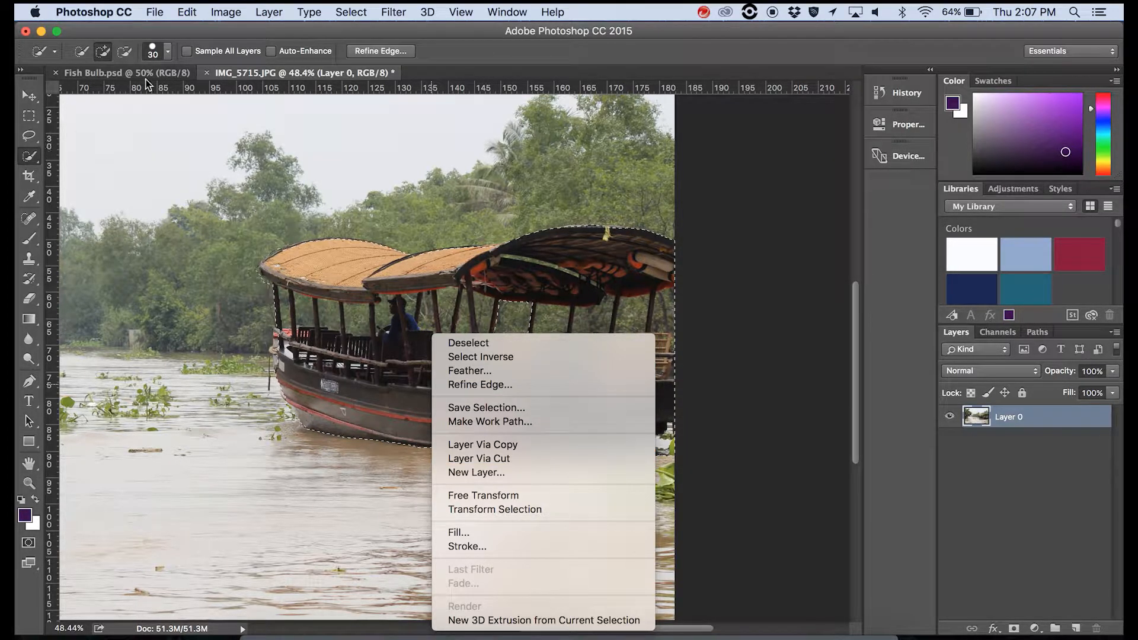
click(540, 30)
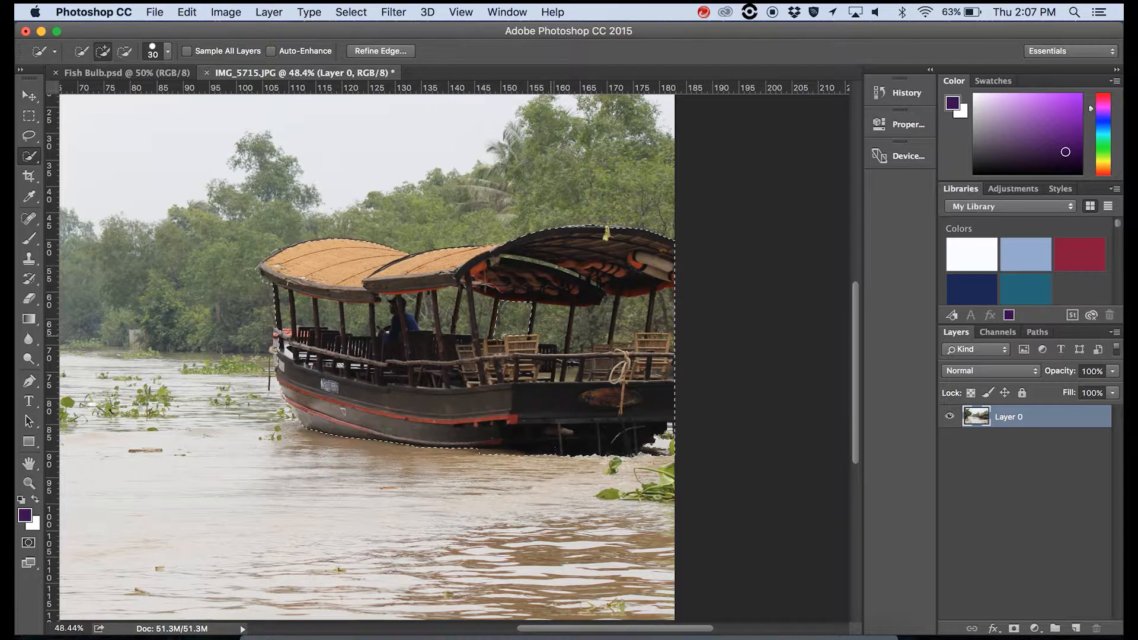
Add a layer mask to Layer 0 from the boat selection, and undo the mask
click(1015, 629)
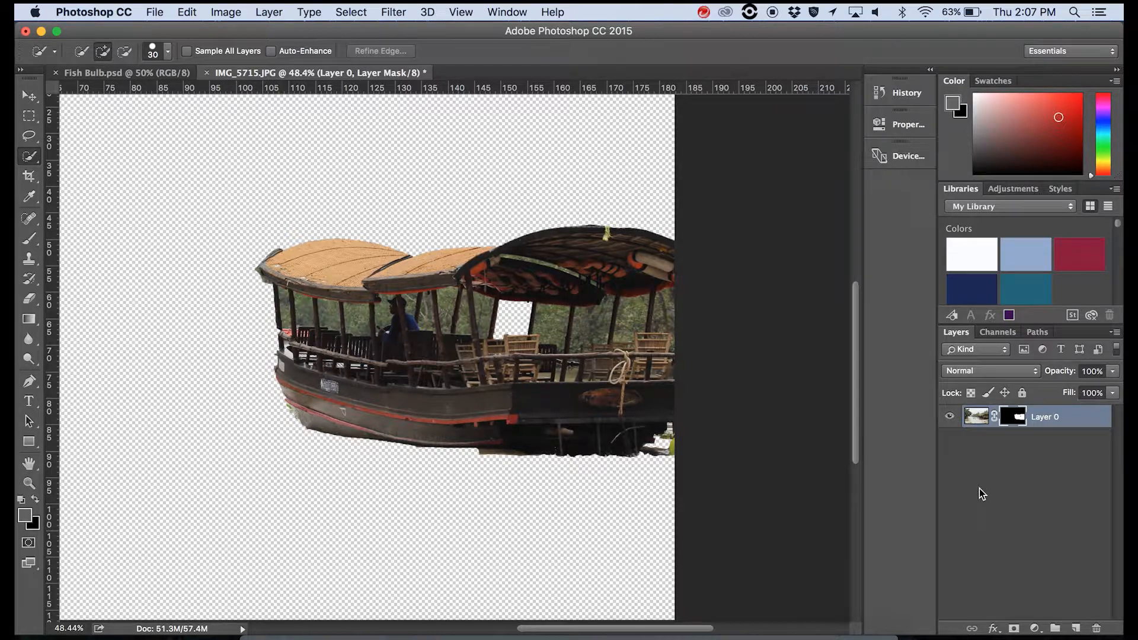
key(super+z)
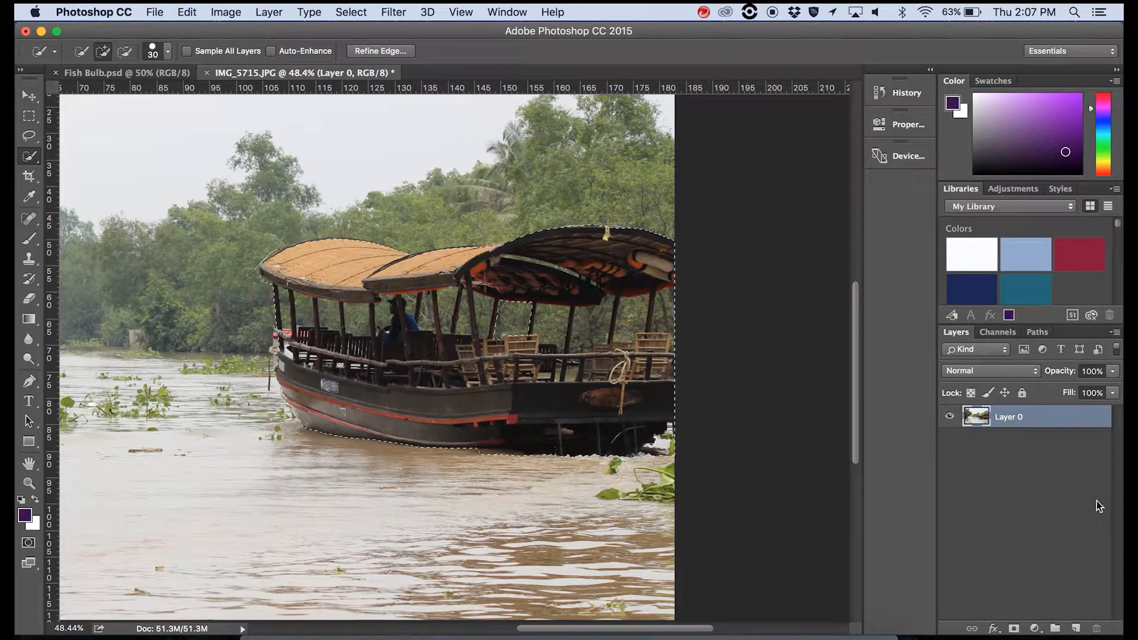
Add a layer mask to Layer 0 that hides the boat selection, and undo the mask
click(1015, 629)
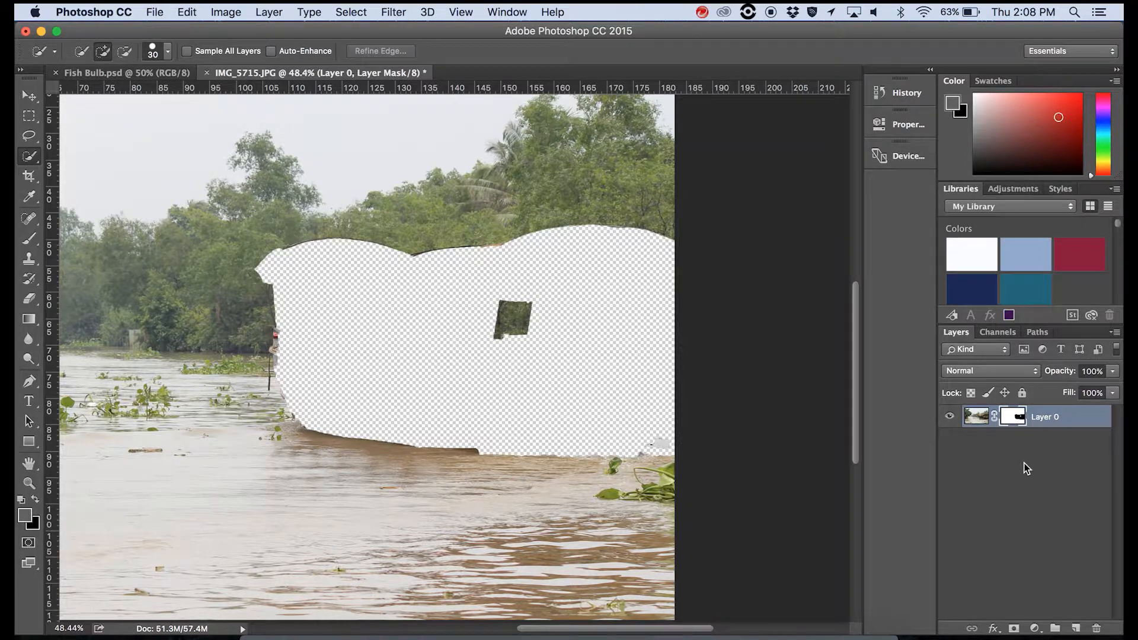
key(super+z)
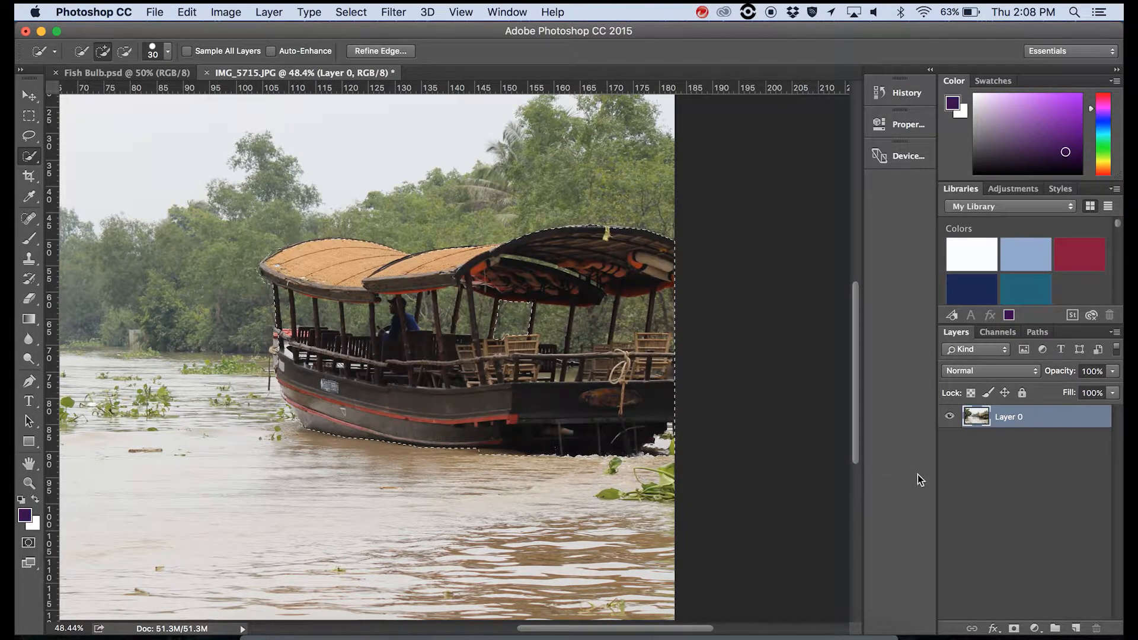
Add a layer mask to Layer 0 that reveals only the boat selection, and make the mask active instead of the image
click(1014, 628)
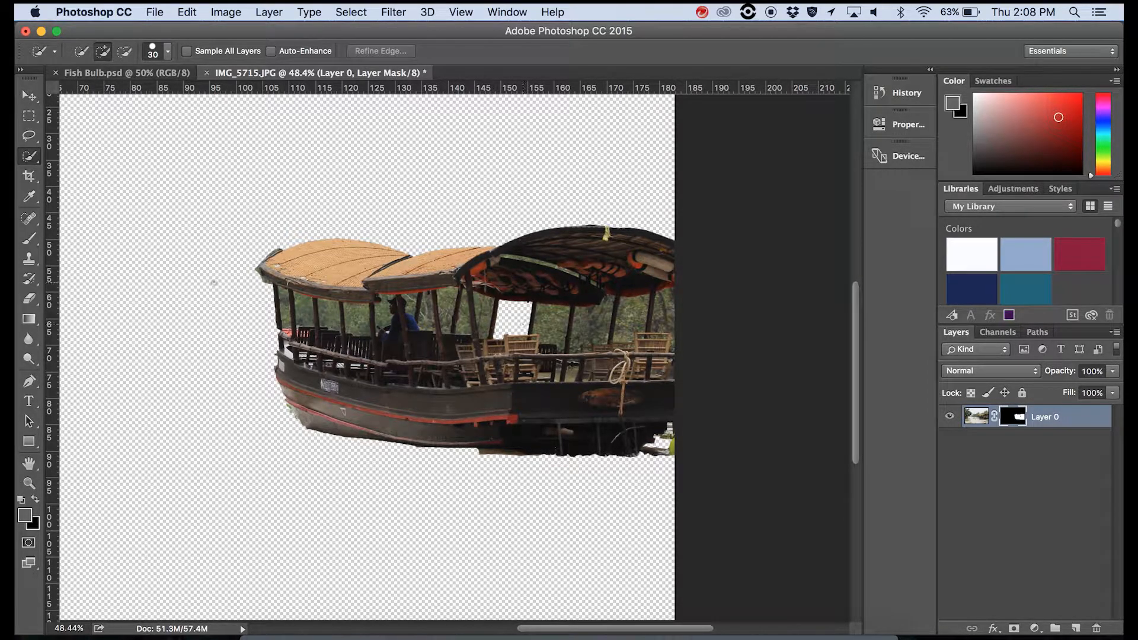
click(30, 95)
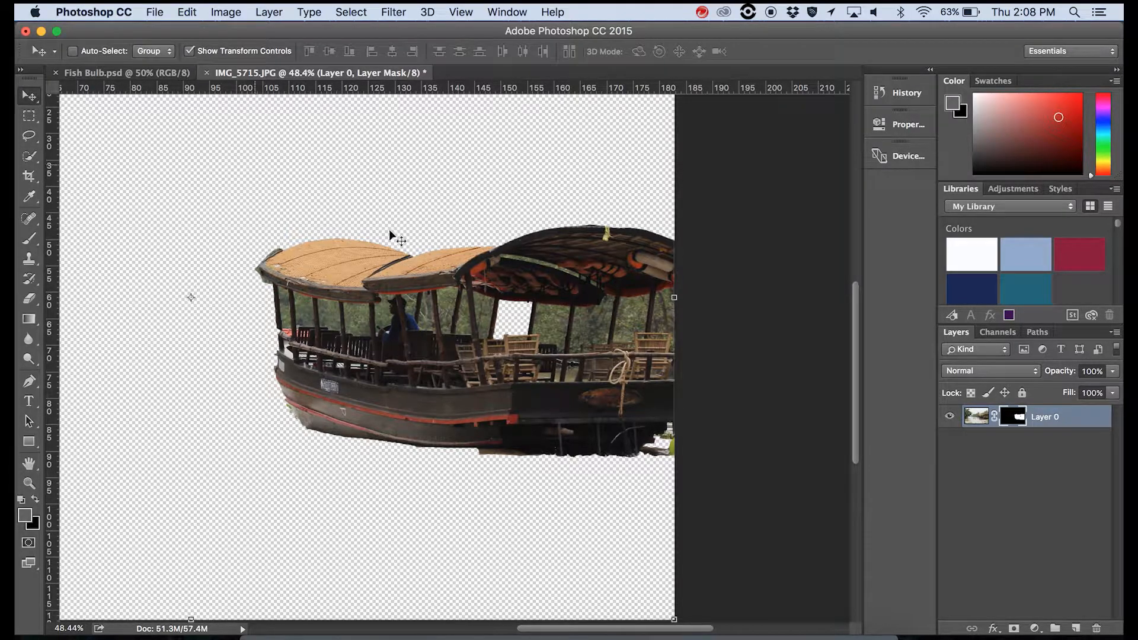
click(1022, 480)
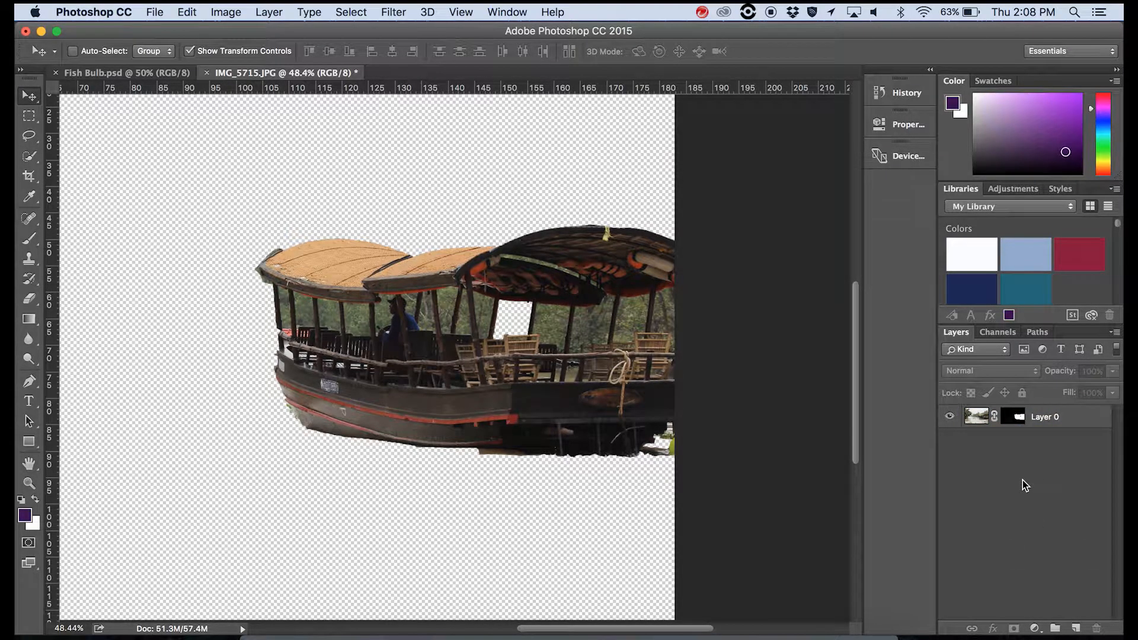
click(978, 420)
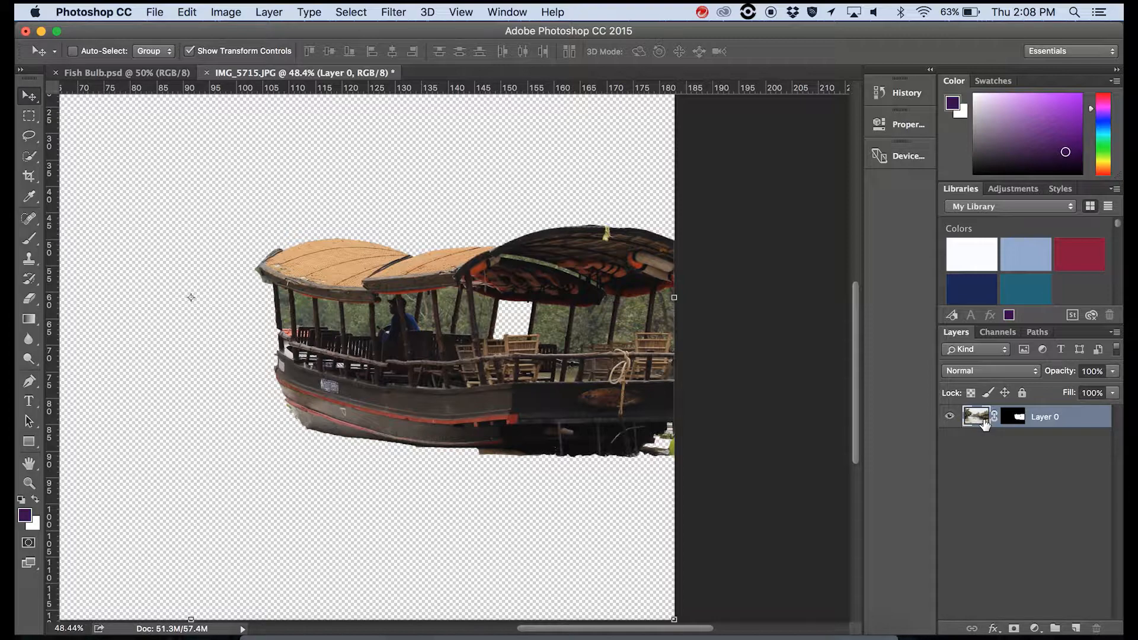
click(1016, 418)
Disable Layer 0's layer mask to show the full photo, and enable it again
right_click(1018, 418)
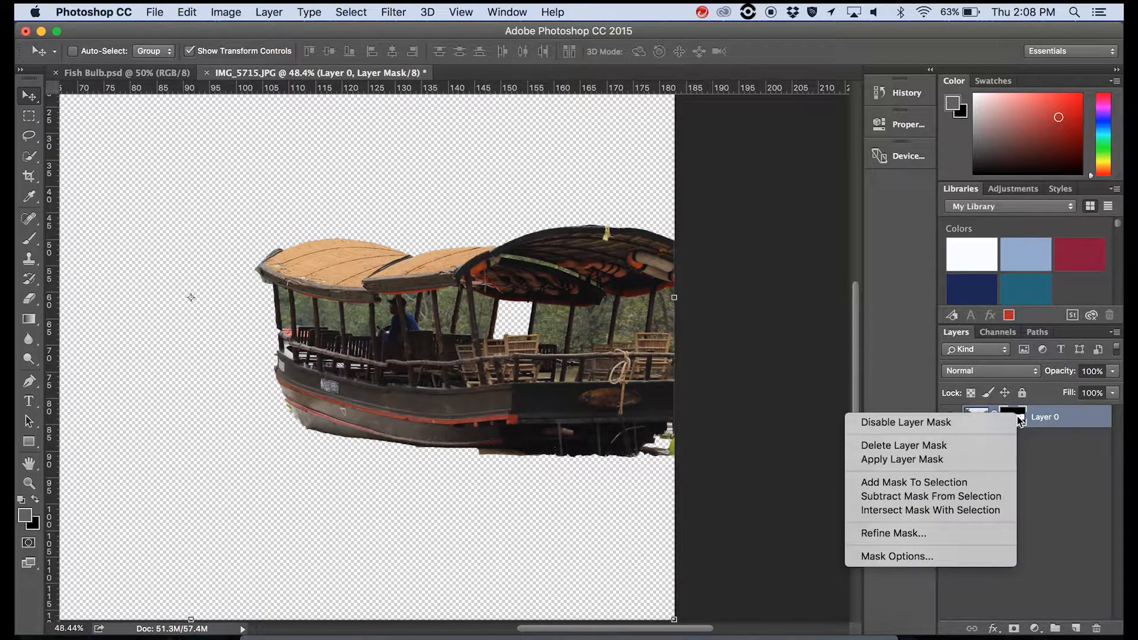
click(947, 423)
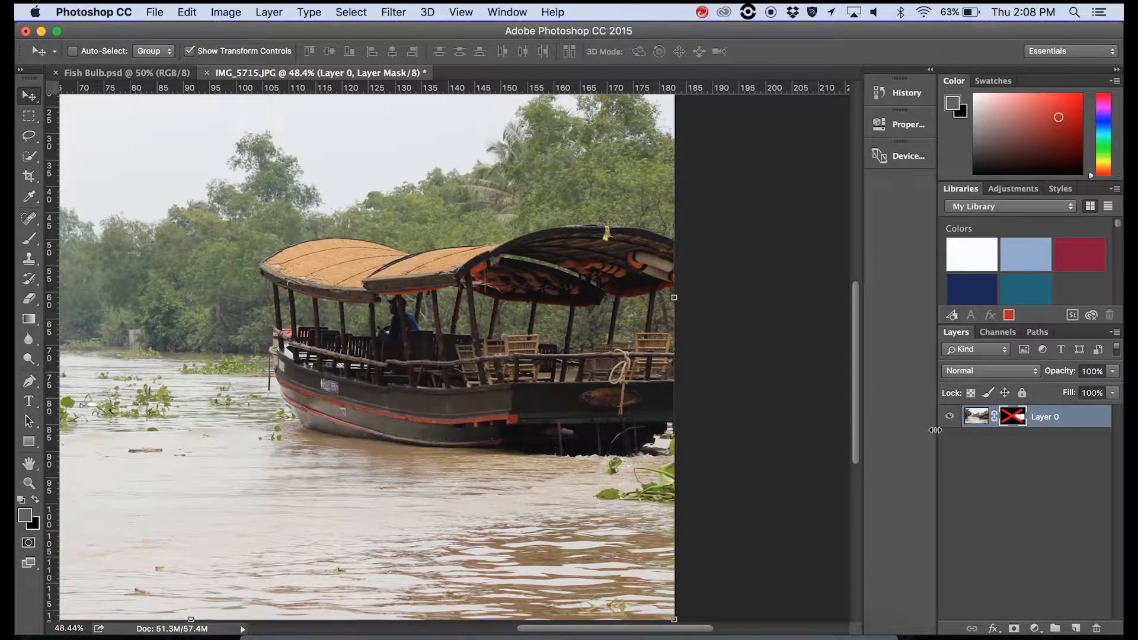
right_click(1012, 417)
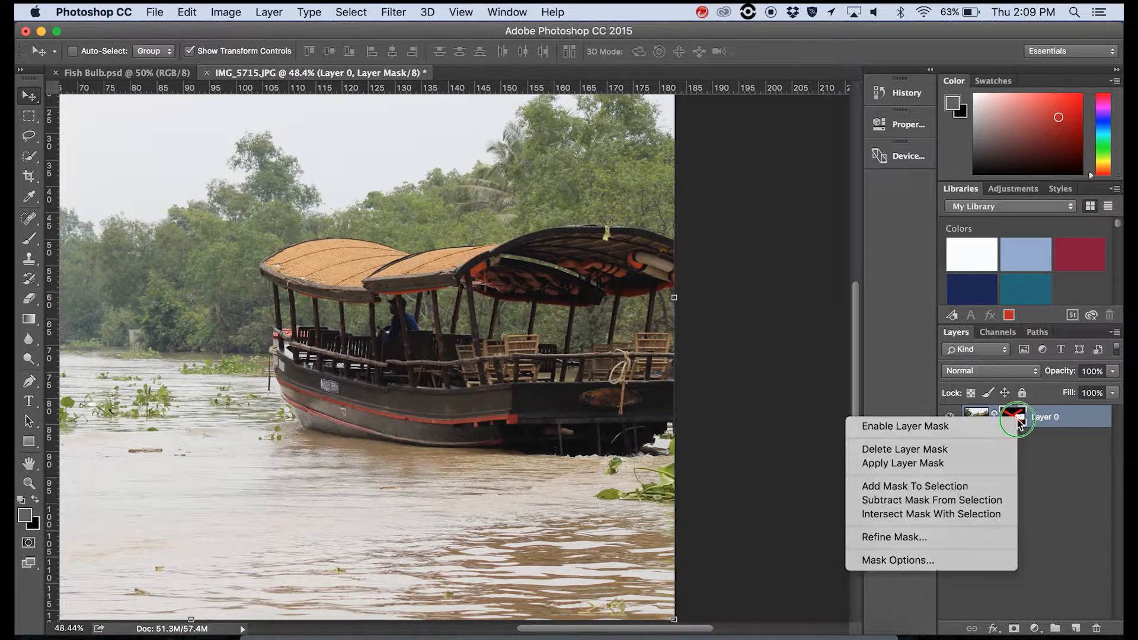
click(981, 425)
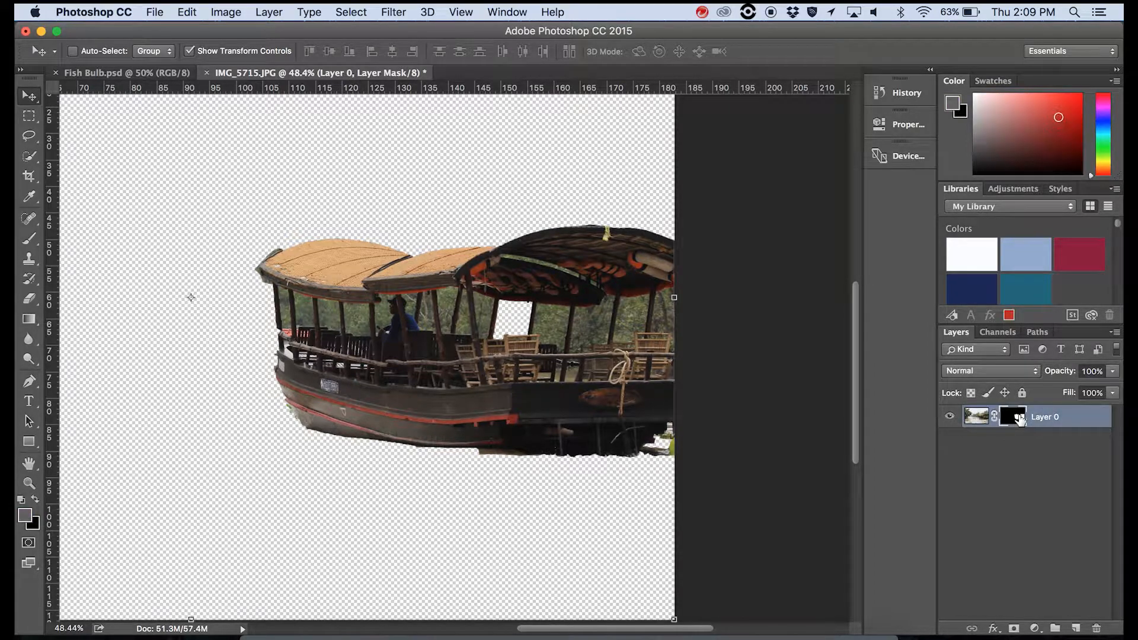
Activate Layer 0's mask for painting with the Brush tool, set the brush size to 250 px and check its hardness
click(981, 424)
click(1022, 419)
click(30, 239)
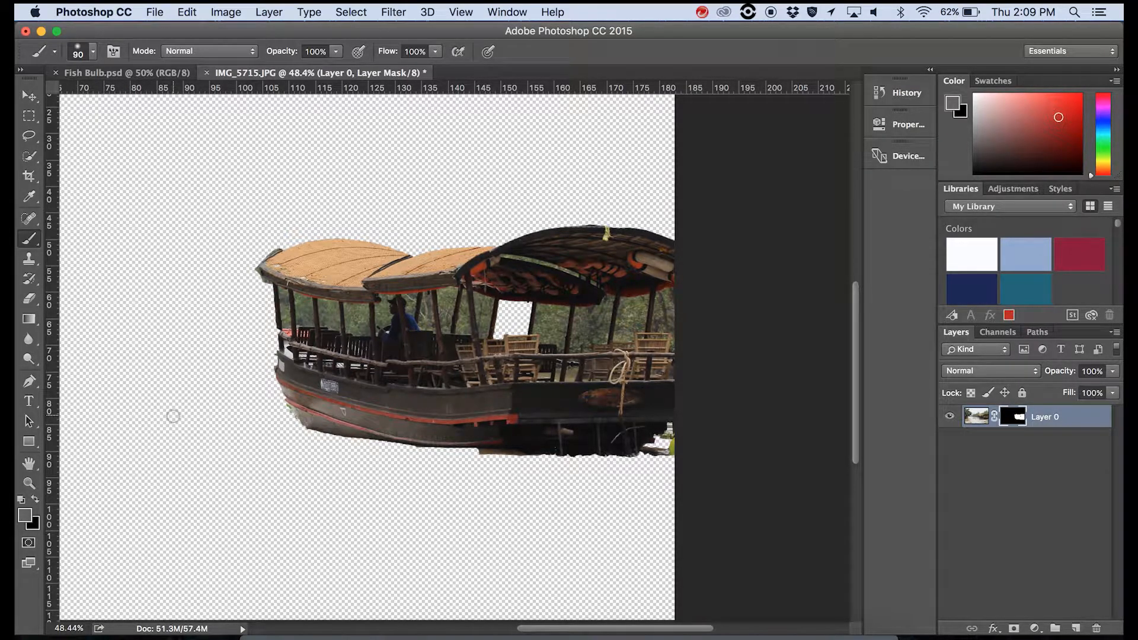
key(bracketright)
key(bracketright)
key(bracketright)
key(bracketright)
key(bracketright)
key(bracketright)
key(bracketright)
key(bracketright)
key(bracketright)
key(bracketright)
key(bracketright)
key(bracketleft)
key(bracketleft)
key(bracketleft)
key(bracketleft)
key(bracketleft)
click(93, 53)
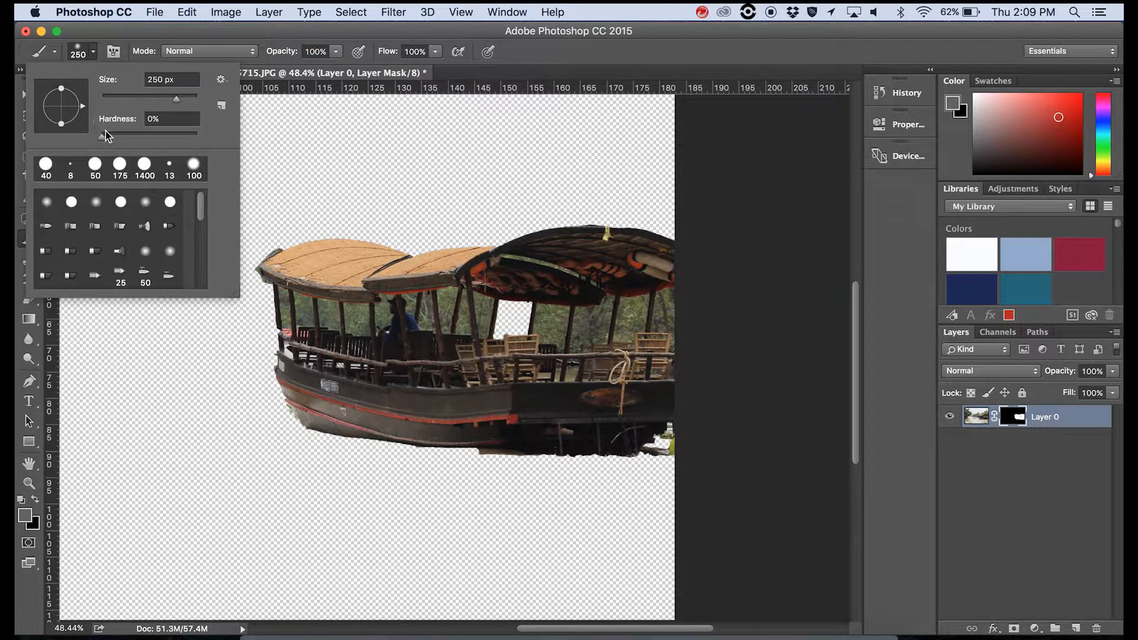
click(97, 51)
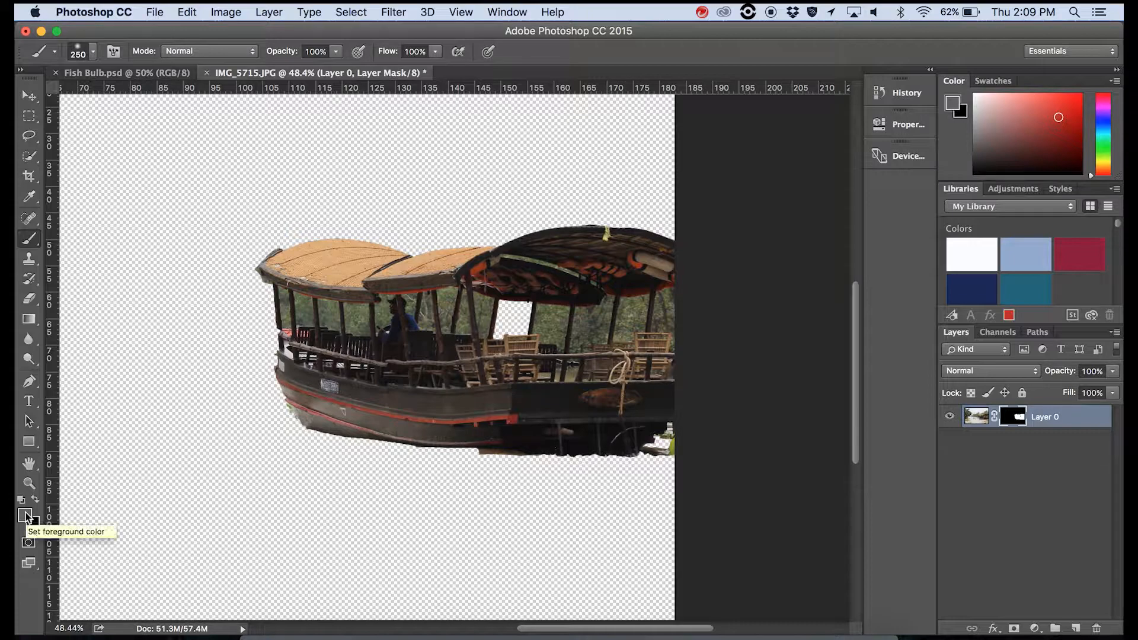
Swap the foreground and background colors back and forth
key(x)
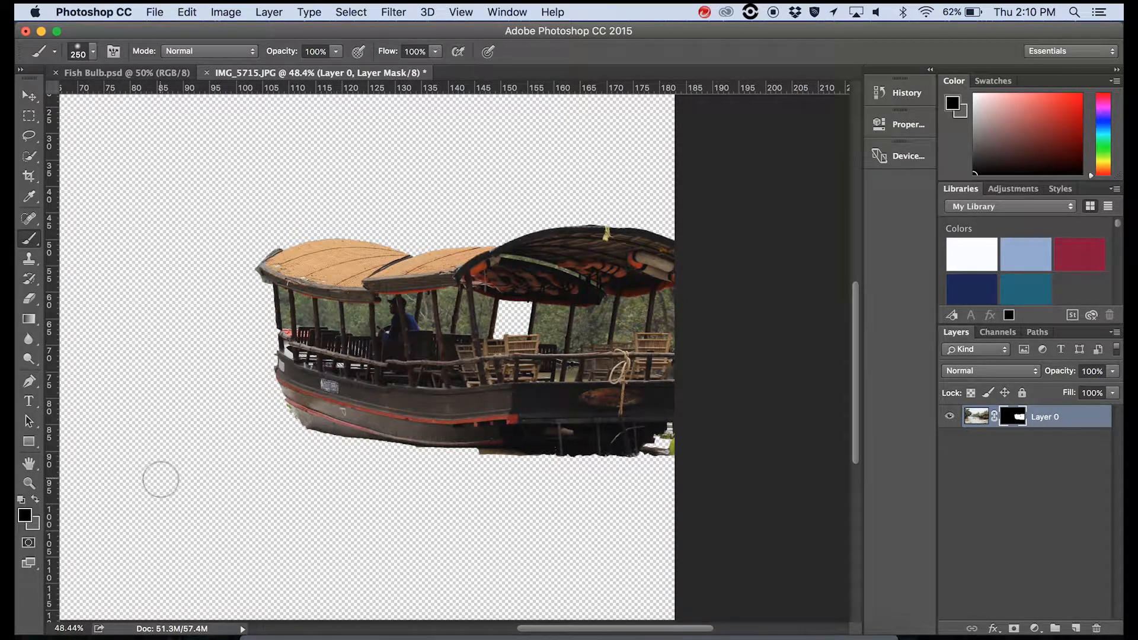
key(x)
key(x)
key(x)
key(x)
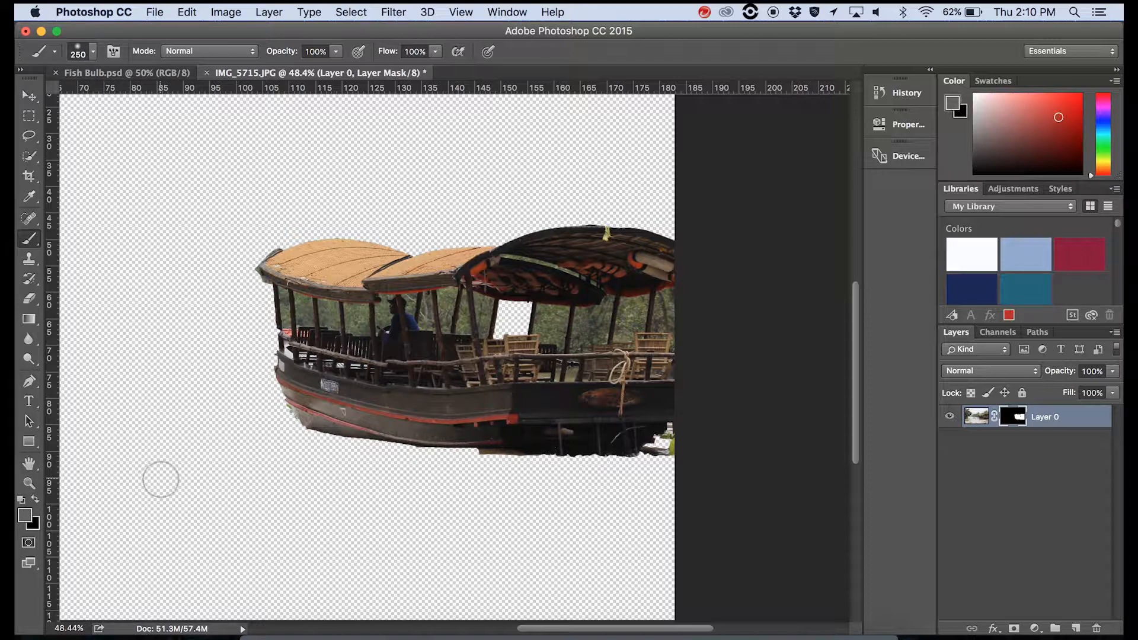
key(x)
key(x)
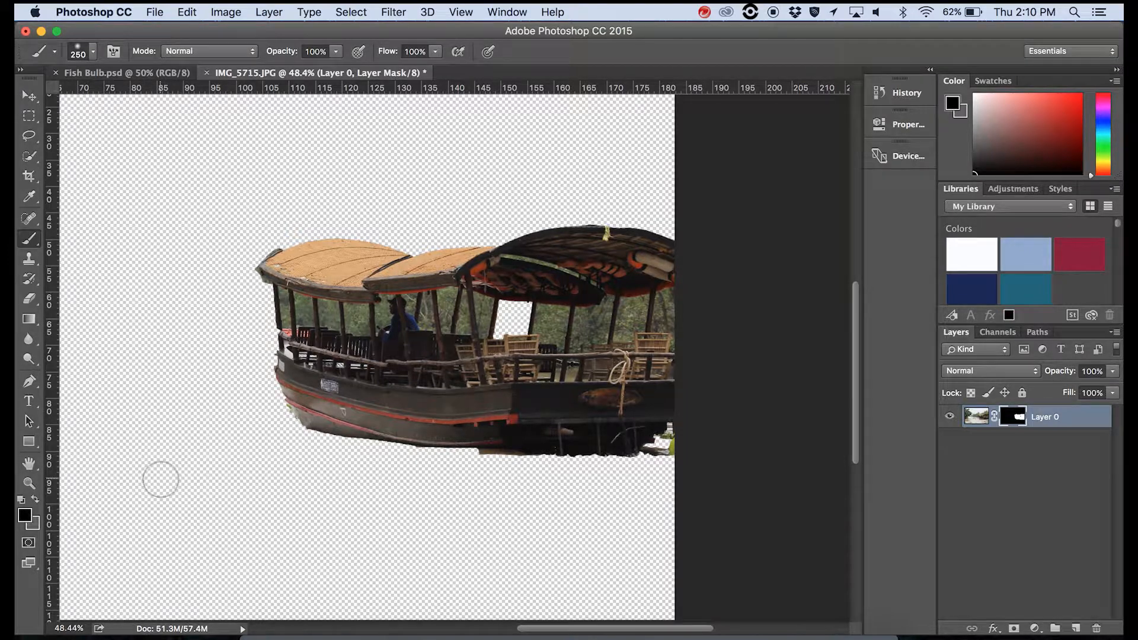
key(x)
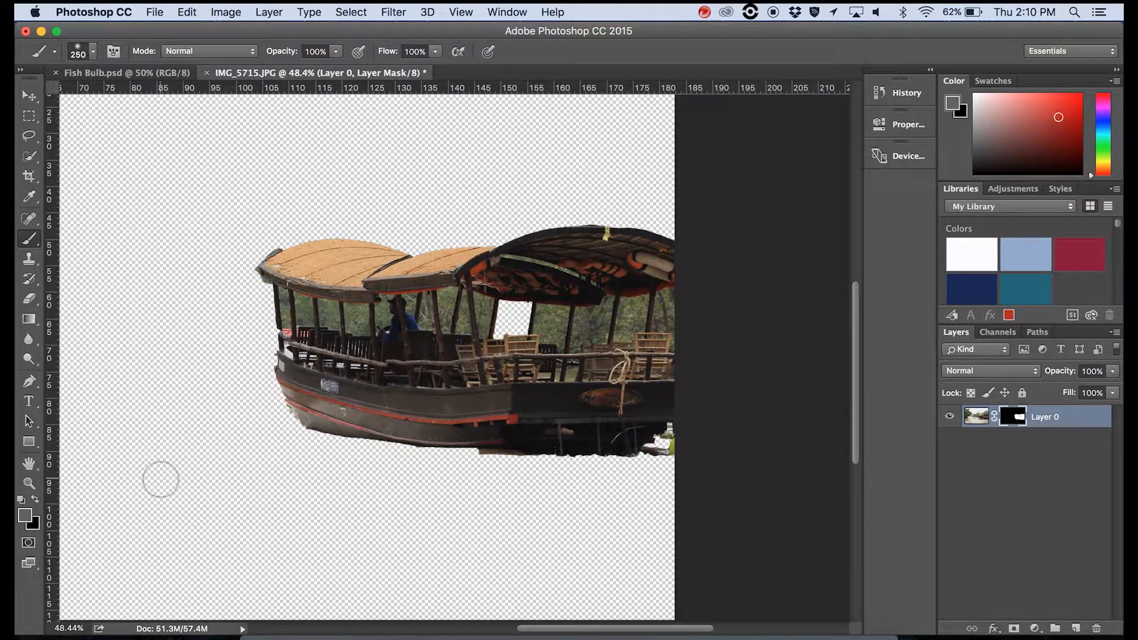
Set the foreground color to pure white, ffffff
click(25, 516)
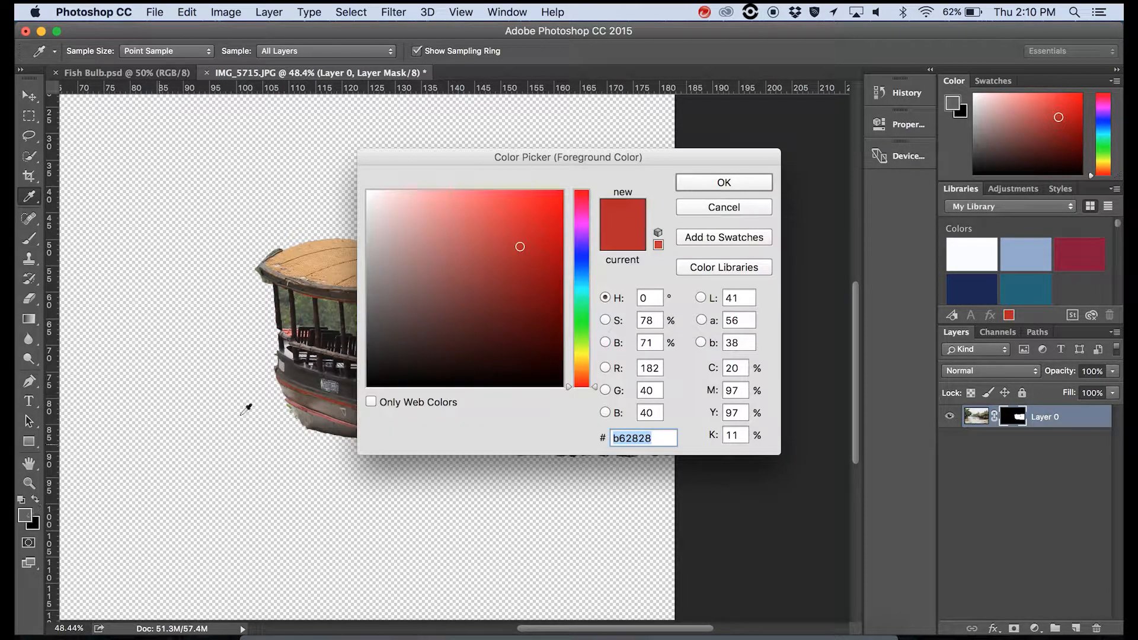
click(470, 328)
mouse_move(470, 328)
mouse_down()
mouse_move(445, 152)
mouse_move(343, 190)
mouse_move(337, 178)
mouse_move(363, 167)
mouse_up()
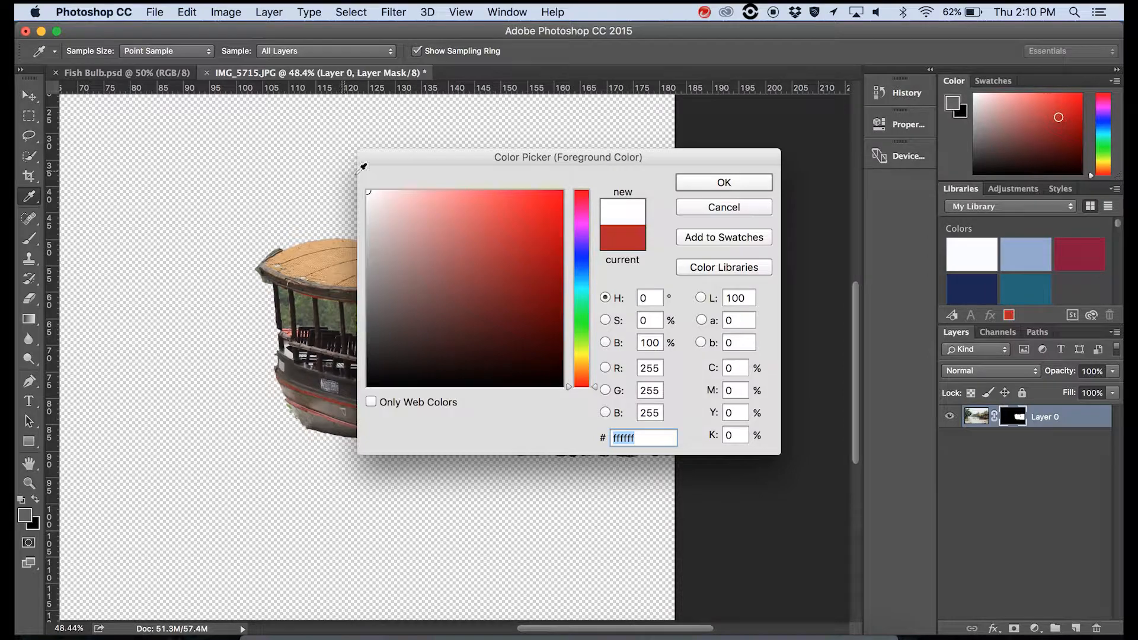
click(724, 183)
Bring black to the foreground, set it to 000000 in the Color Picker and return to the Brush tool
key(x)
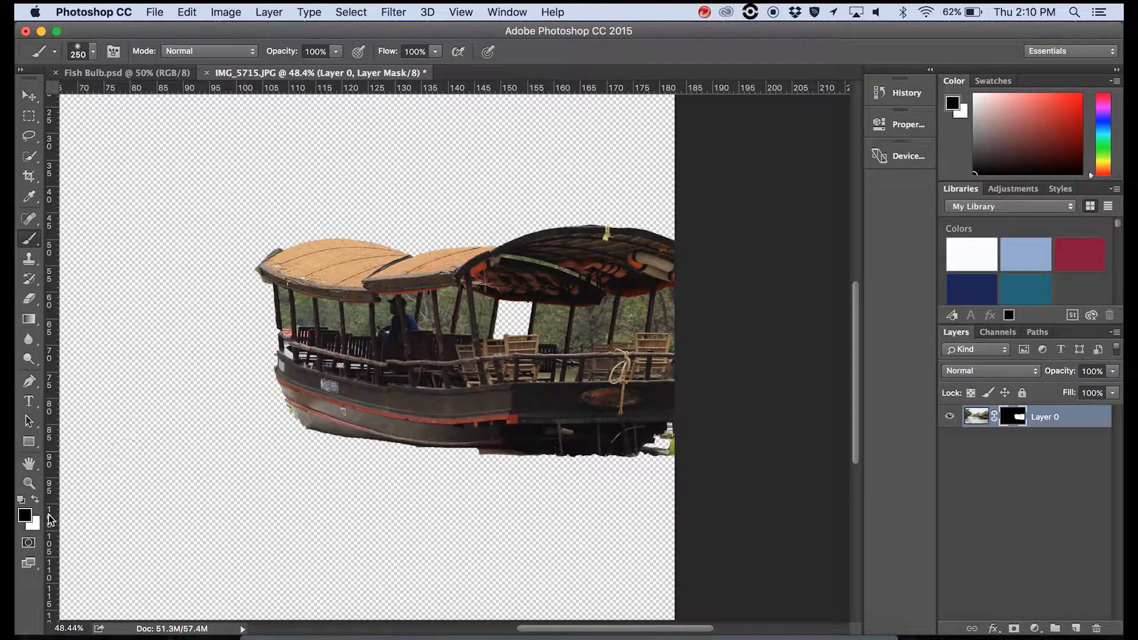
click(26, 515)
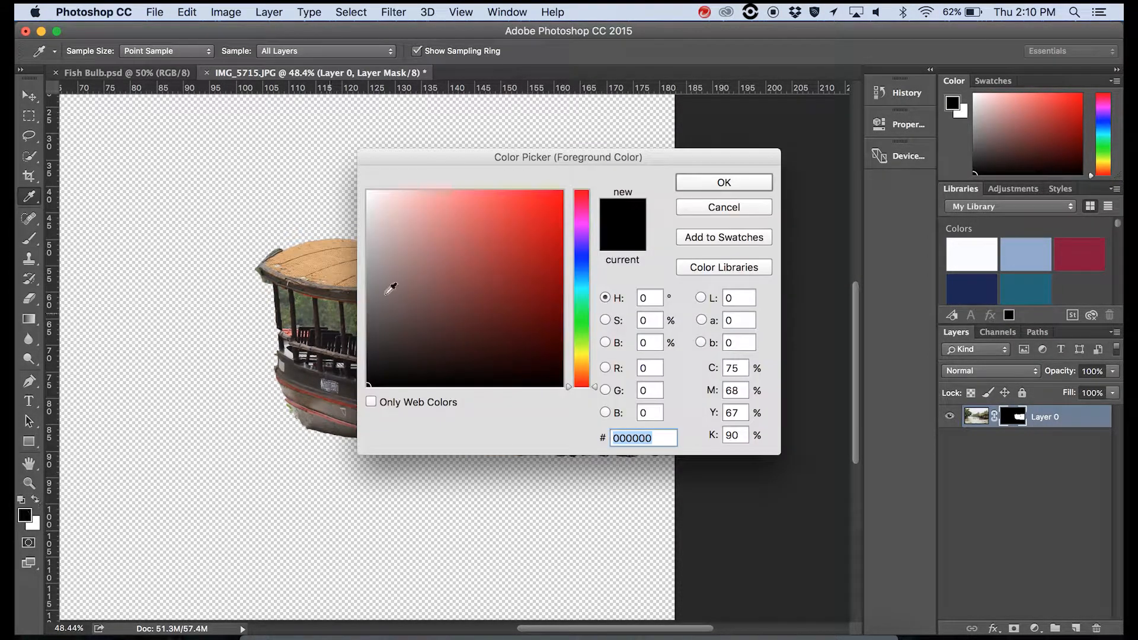
mouse_move(423, 256)
mouse_down()
mouse_move(355, 345)
mouse_move(366, 388)
mouse_up()
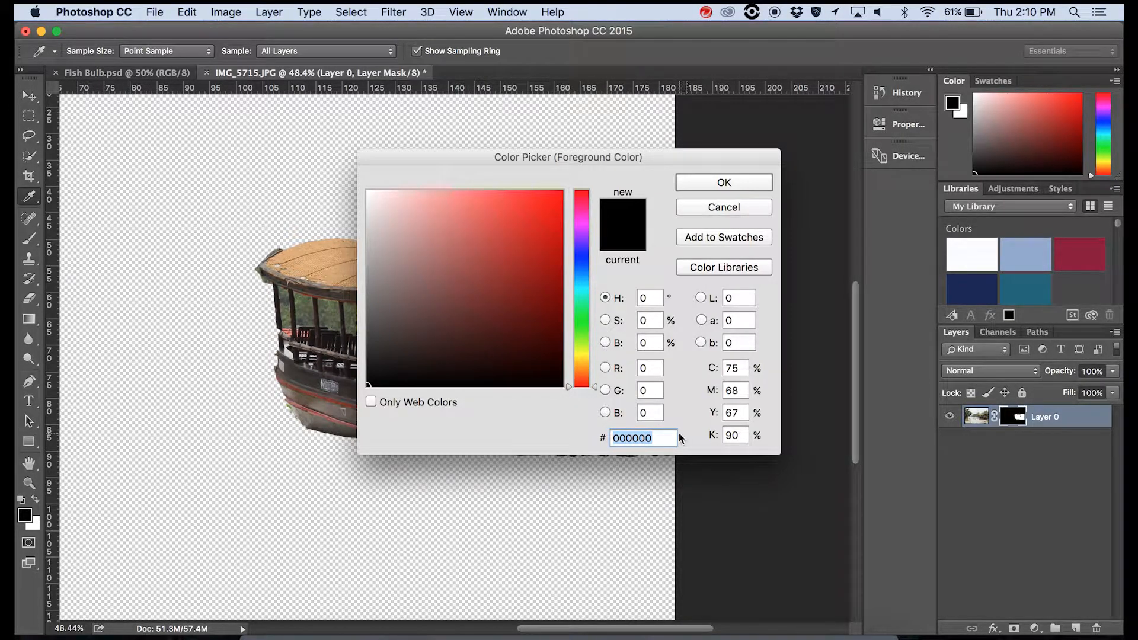
click(740, 185)
key(b)
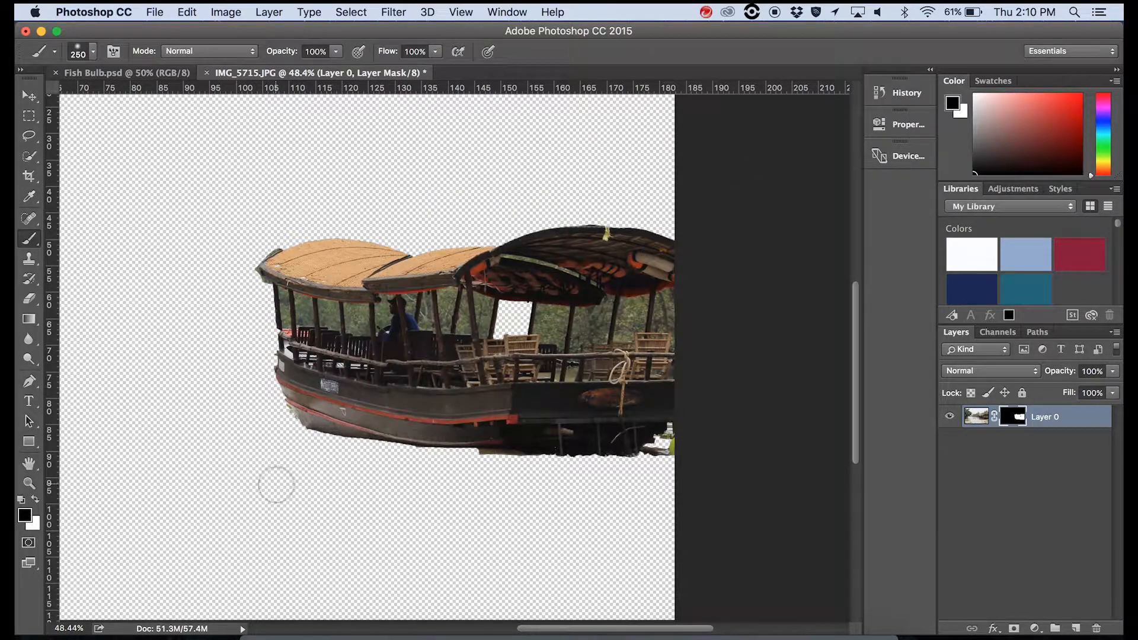
Make white (ffffff) the foreground color and paint two strokes on the mask beside the bow to reveal the trees and water
key(x)
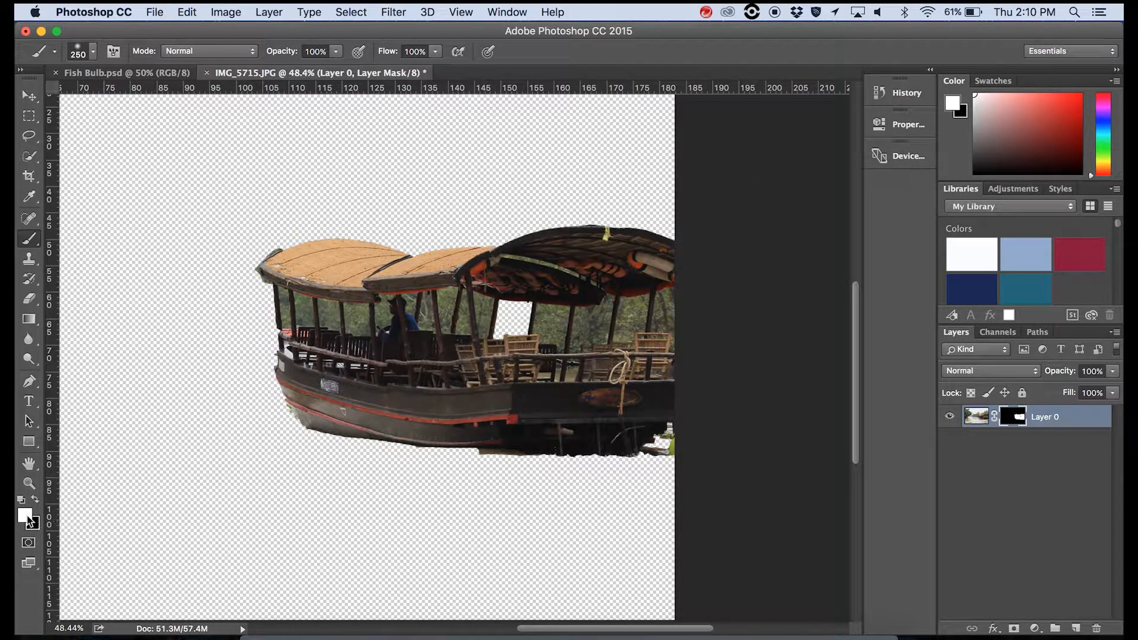
click(26, 515)
click(657, 436)
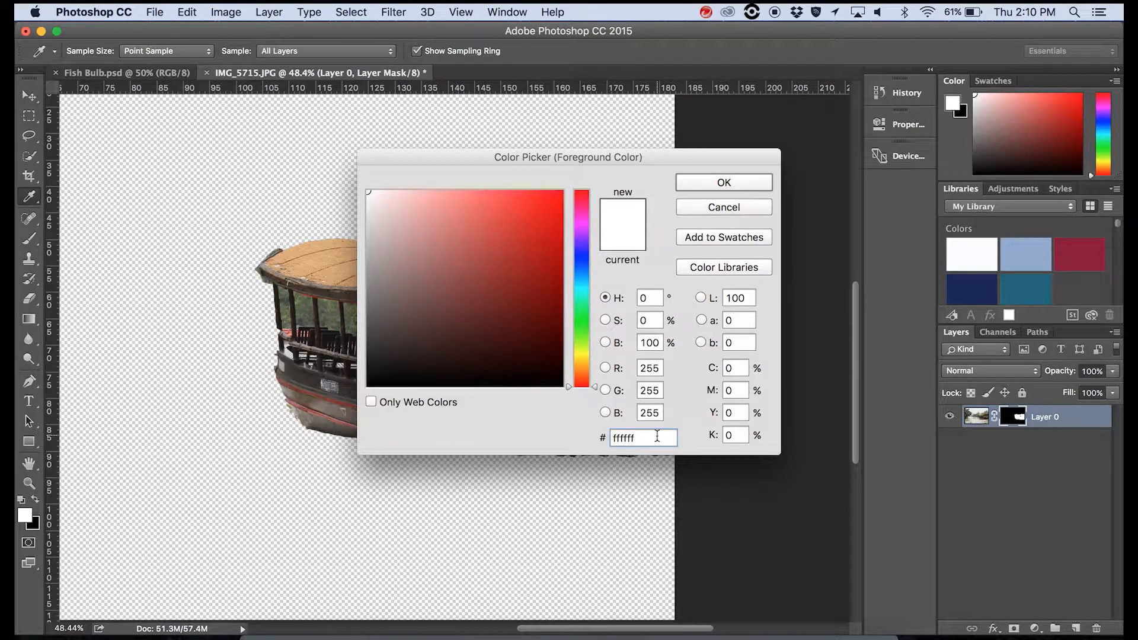
click(750, 190)
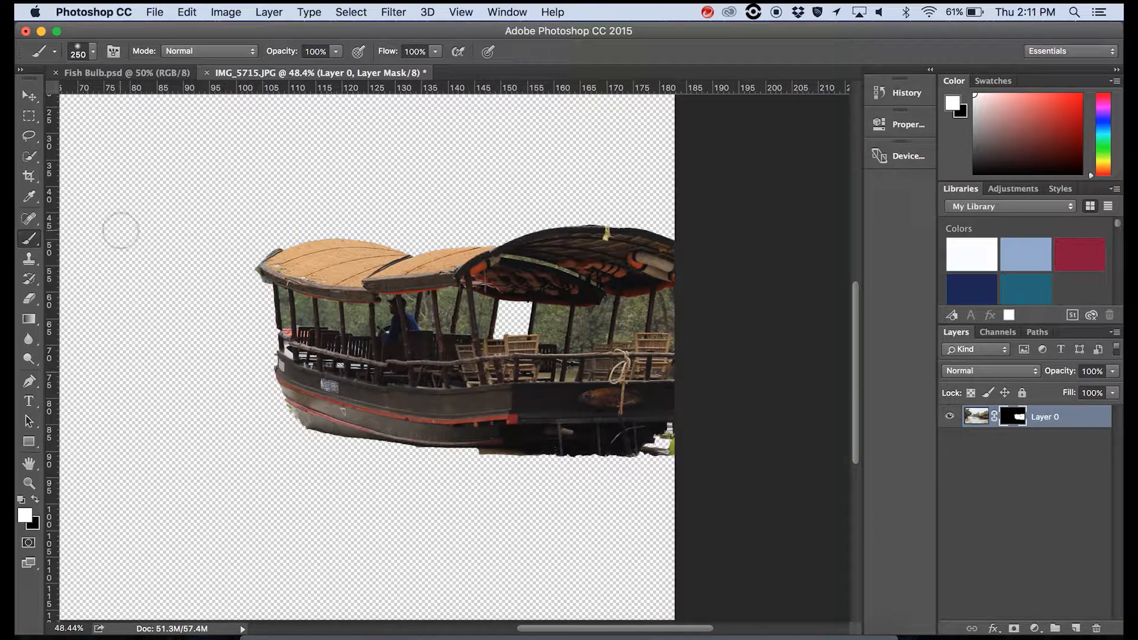
mouse_move(222, 196)
mouse_down()
mouse_move(213, 185)
mouse_move(160, 376)
mouse_move(206, 455)
mouse_move(228, 470)
mouse_up()
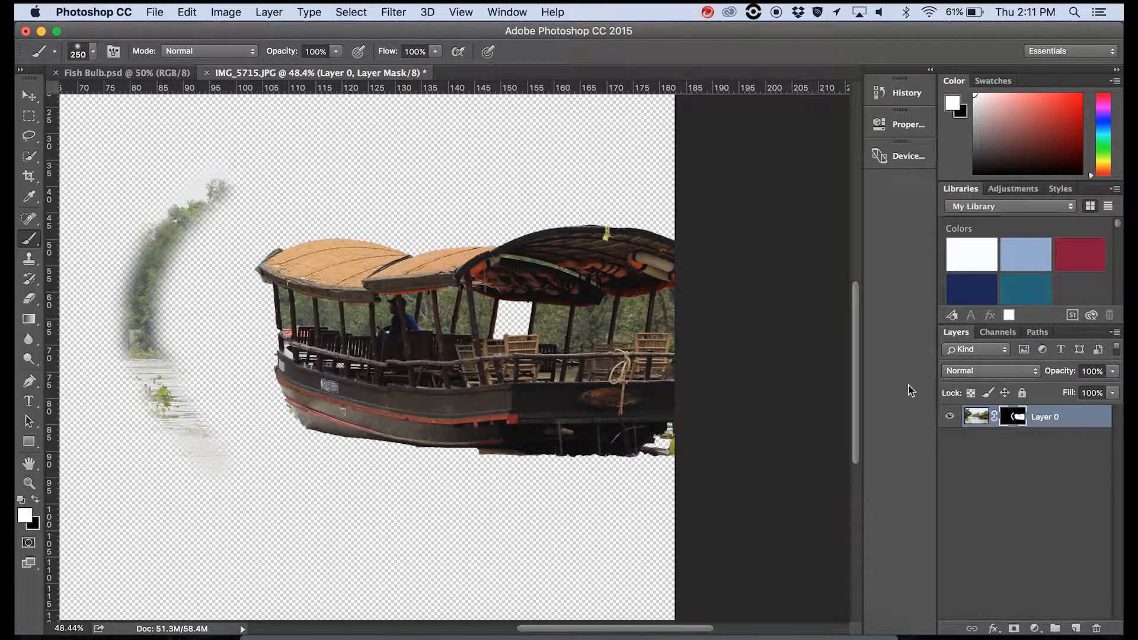
mouse_move(128, 246)
mouse_down()
mouse_move(79, 331)
mouse_move(93, 314)
mouse_move(109, 318)
mouse_move(116, 280)
mouse_move(92, 451)
mouse_move(124, 368)
mouse_up()
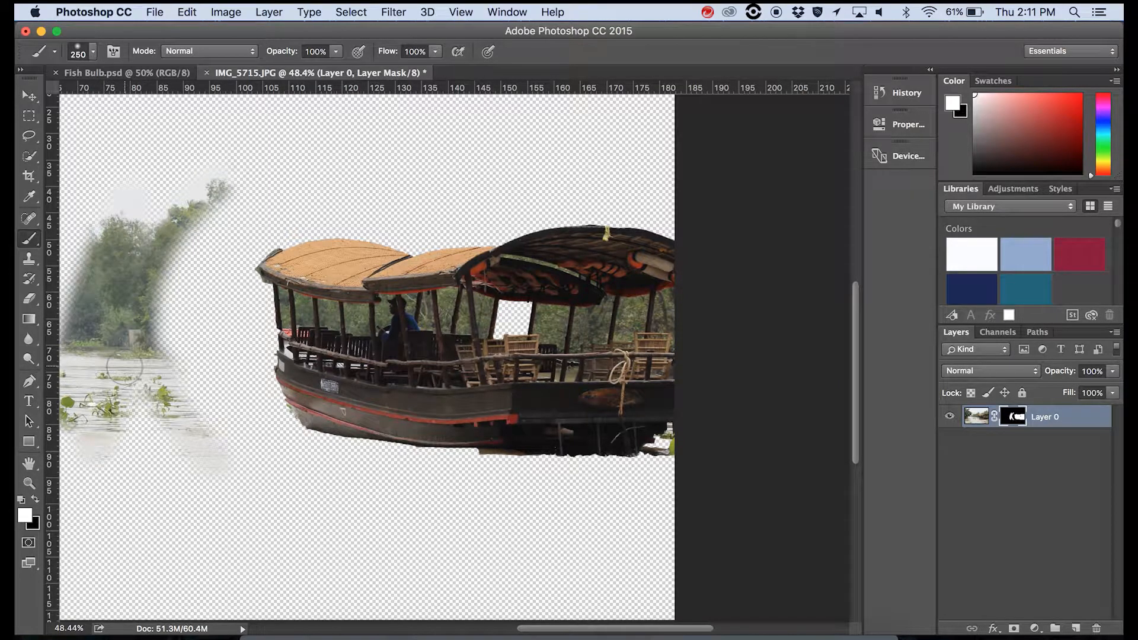
Paint black on the mask with a brush size of 700 to hide the trees and water revealed beside the bow
key(super+minus)
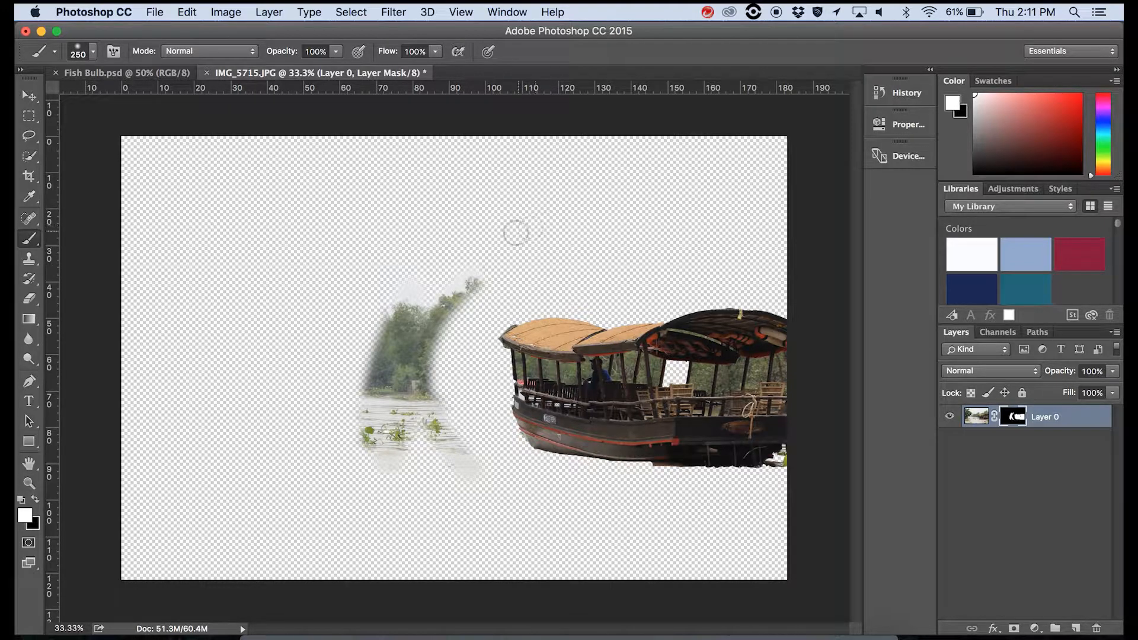
key(x)
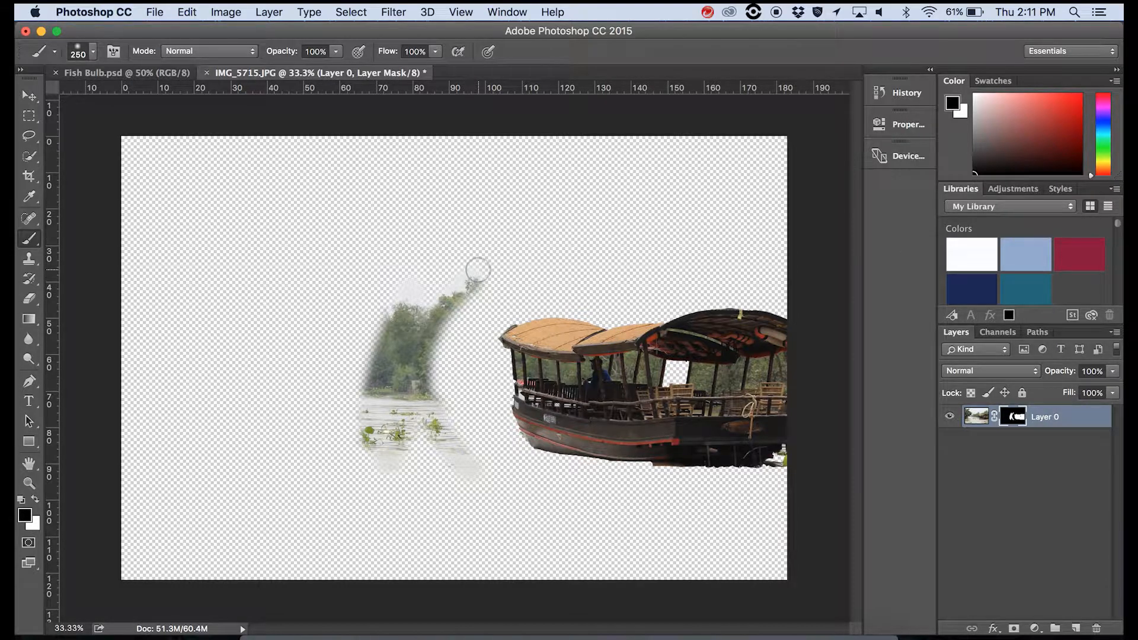
key(bracketright)
key(bracketright)
key(bracketright)
key(bracketright)
key(bracketright)
mouse_move(502, 255)
mouse_down()
mouse_move(413, 349)
mouse_move(429, 278)
mouse_move(399, 330)
mouse_move(401, 321)
mouse_move(403, 452)
mouse_move(386, 384)
mouse_move(357, 507)
mouse_move(402, 306)
mouse_move(458, 446)
mouse_move(432, 393)
mouse_up()
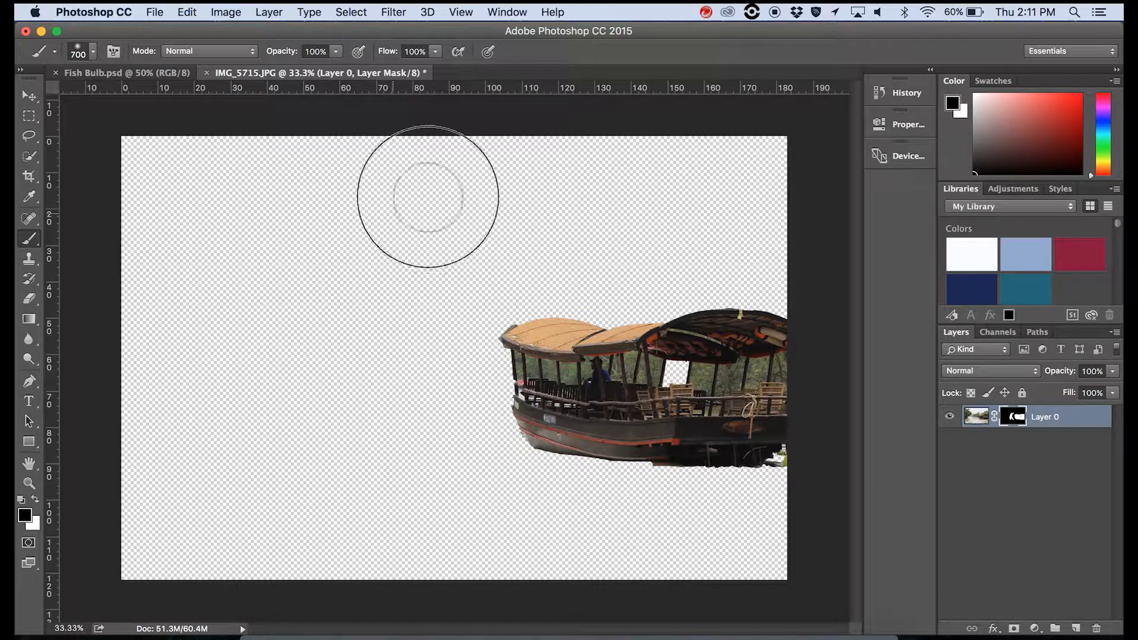
mouse_move(428, 196)
mouse_down()
mouse_move(421, 272)
mouse_move(379, 363)
mouse_up()
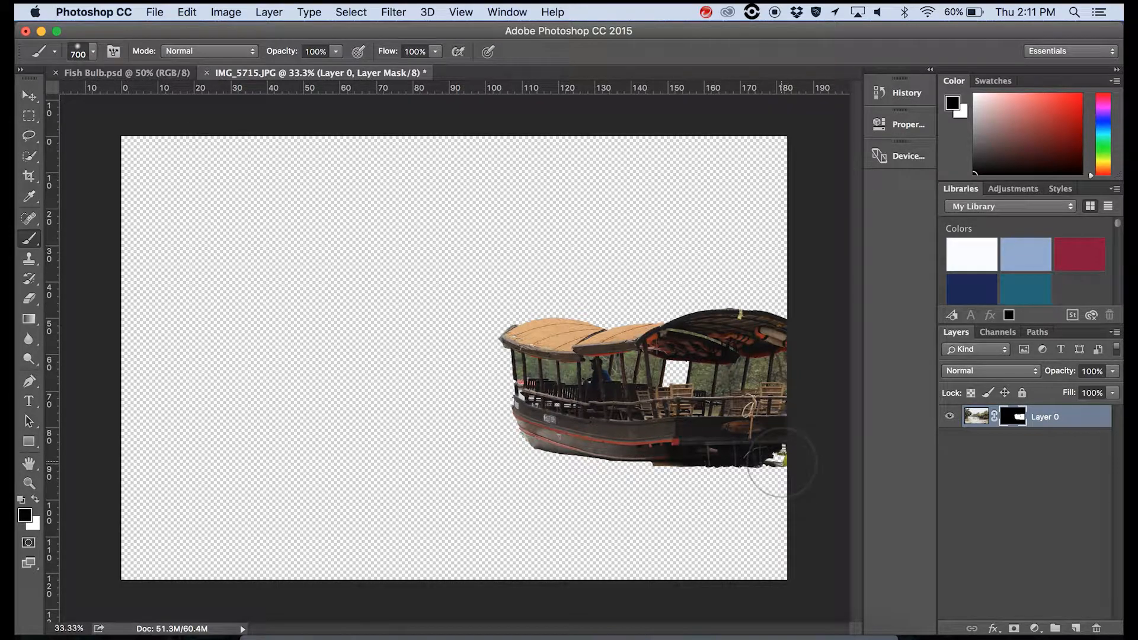
Set the brush size to 200 and paint black on the mask over the leftover background below the hull at the image's edge
scroll(781, 461, up, 5)
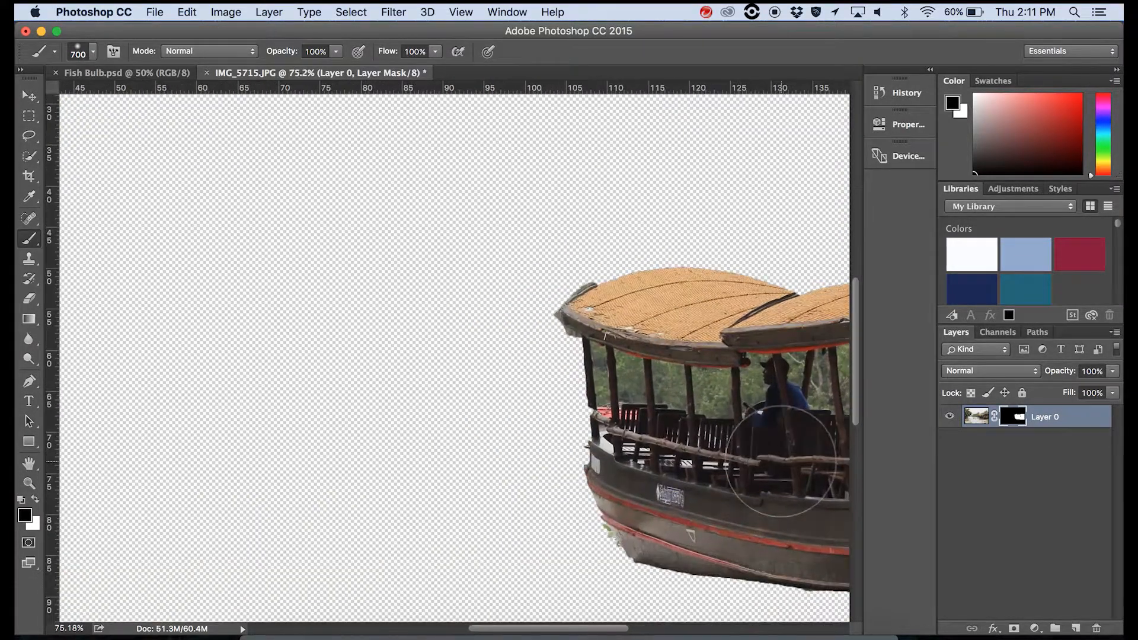
key(space)
drag(782, 482, 470, 363)
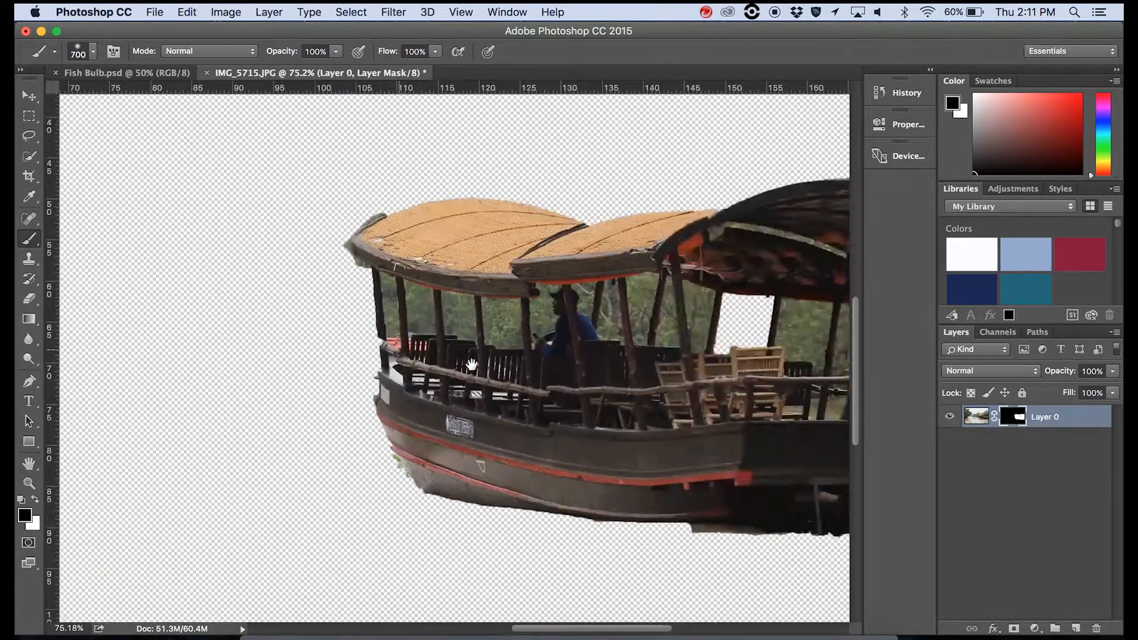
drag(710, 477, 561, 480)
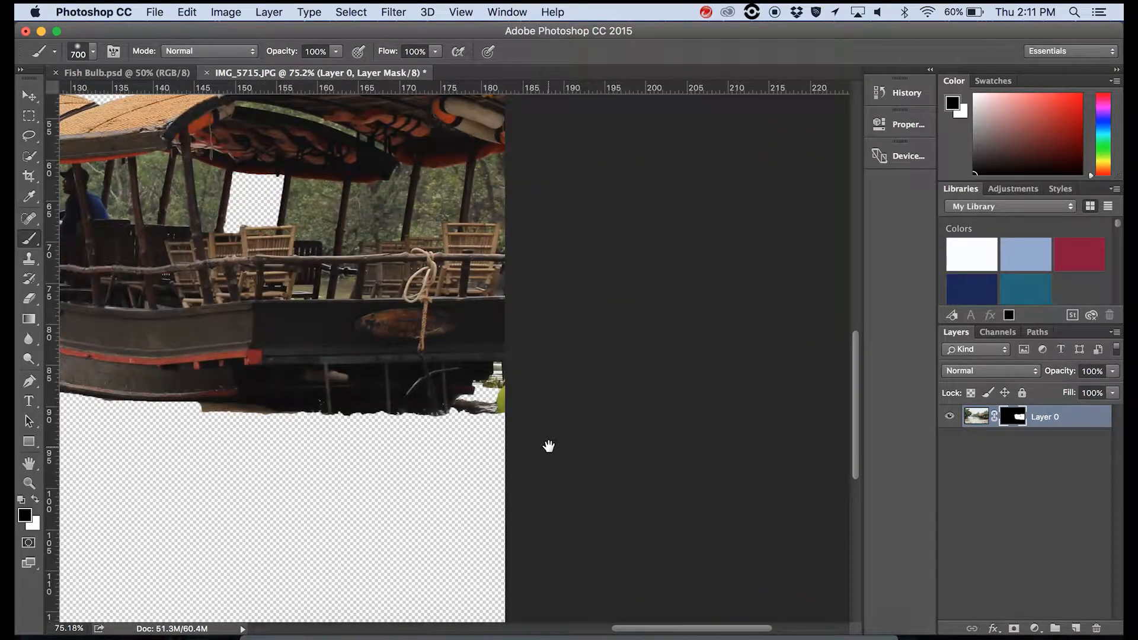
scroll(459, 405, up, 4)
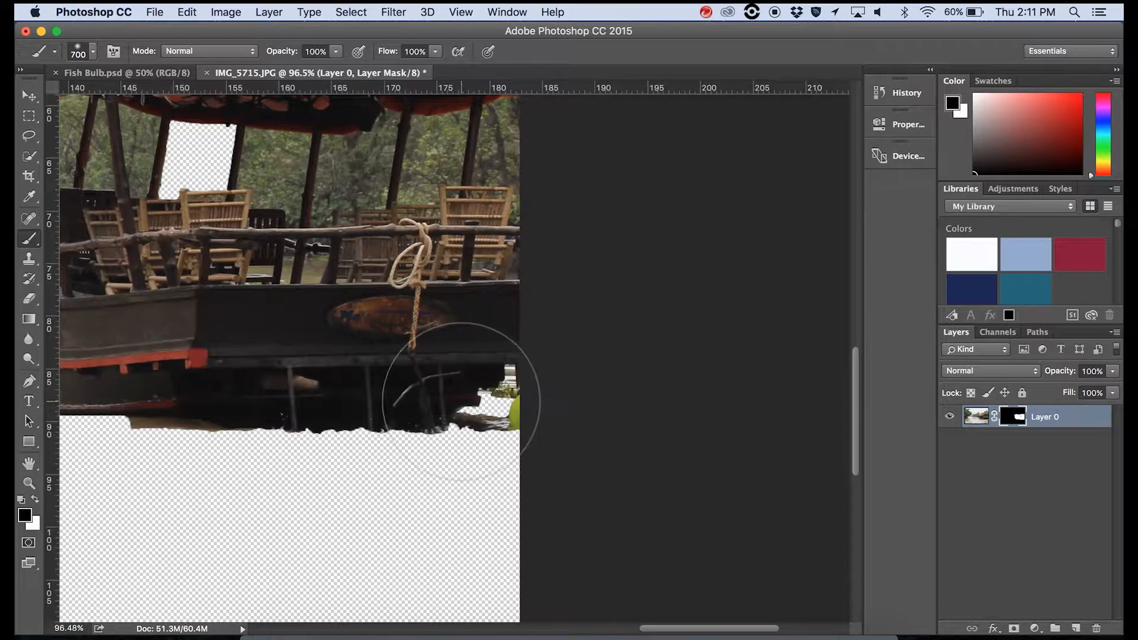
scroll(460, 403, up, 1)
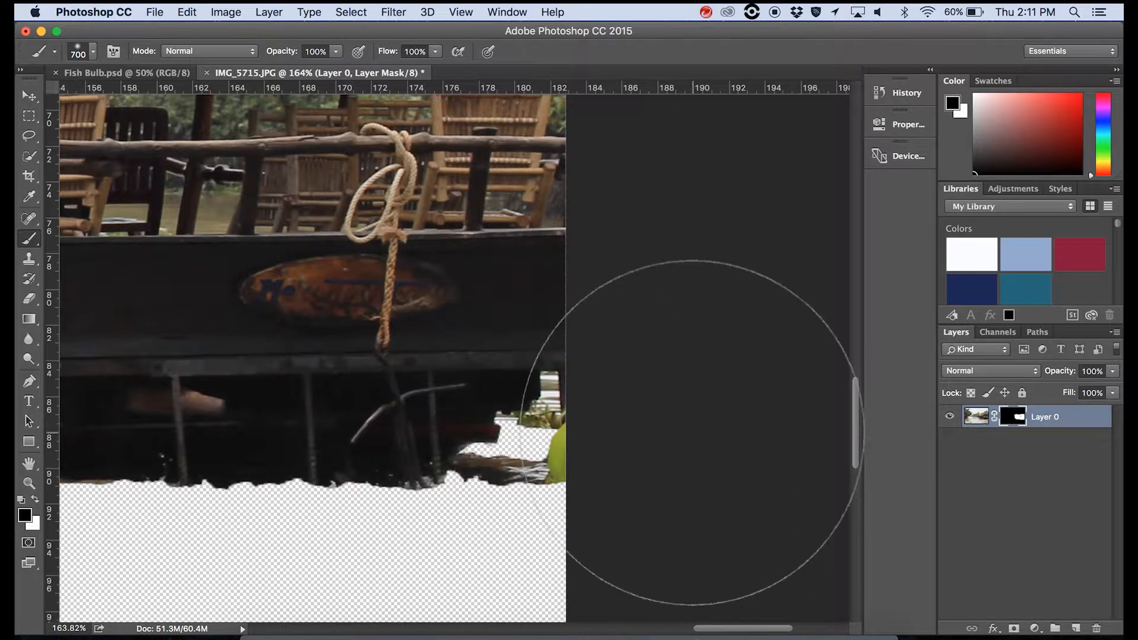
key(bracketleft)
key(bracketleft)
key(bracketleft)
key(bracketleft)
key(bracketleft)
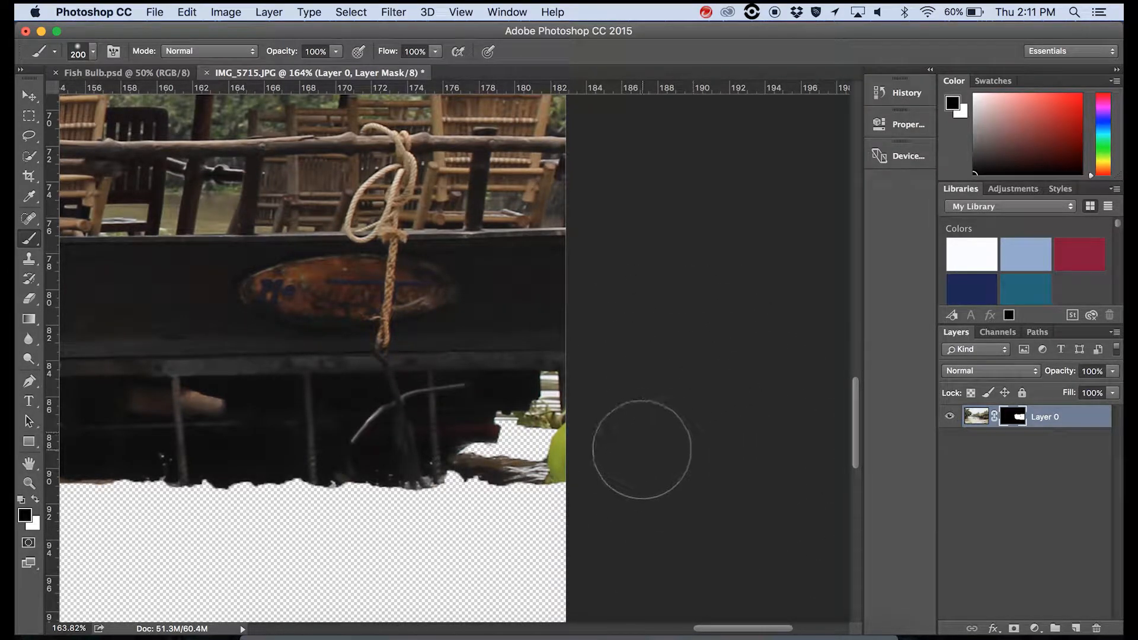
mouse_move(601, 455)
mouse_down()
mouse_move(574, 507)
mouse_move(595, 452)
mouse_move(559, 470)
mouse_move(521, 409)
mouse_up()
Reduce the brush size to 100 and paint black over the remaining water beside the hull's lower corner
key(bracketleft)
key(bracketleft)
key(bracketleft)
key(bracketleft)
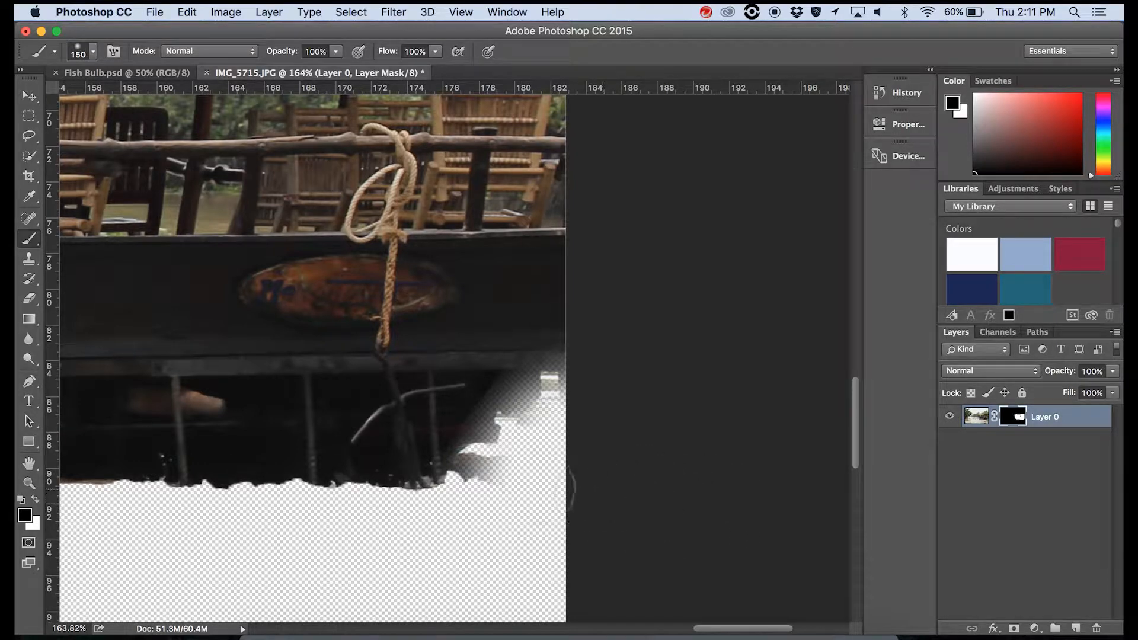
mouse_move(513, 480)
mouse_down()
mouse_move(487, 490)
mouse_move(494, 468)
mouse_move(469, 488)
mouse_move(479, 474)
mouse_move(518, 473)
mouse_move(555, 441)
mouse_move(555, 468)
mouse_move(558, 420)
mouse_up()
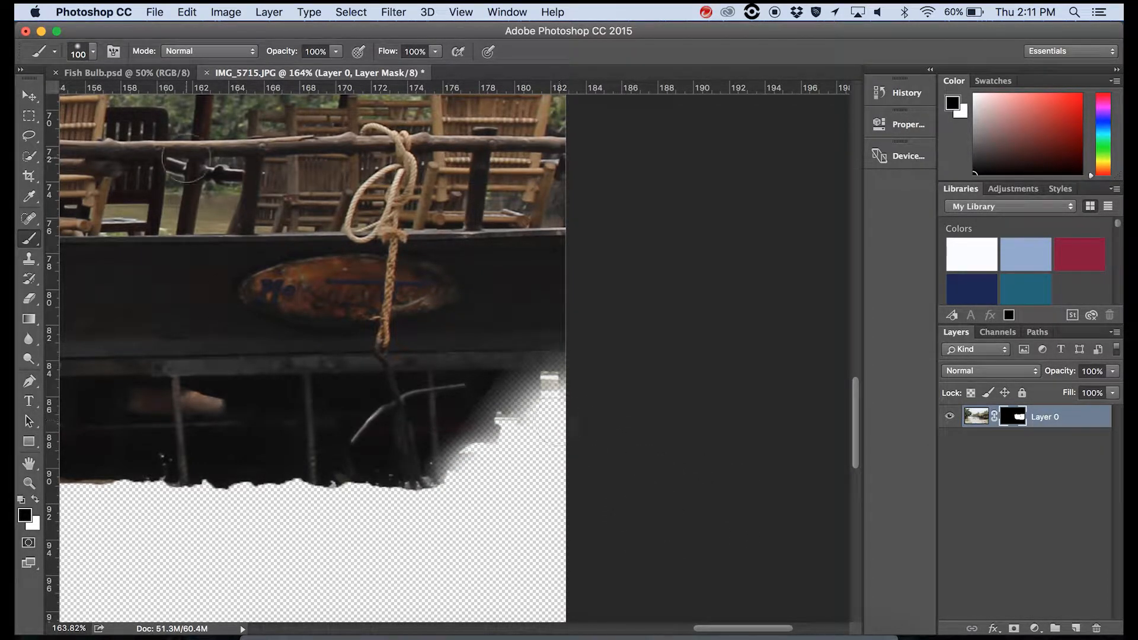
Try a hardness of 98% for the 100 px brush
click(92, 52)
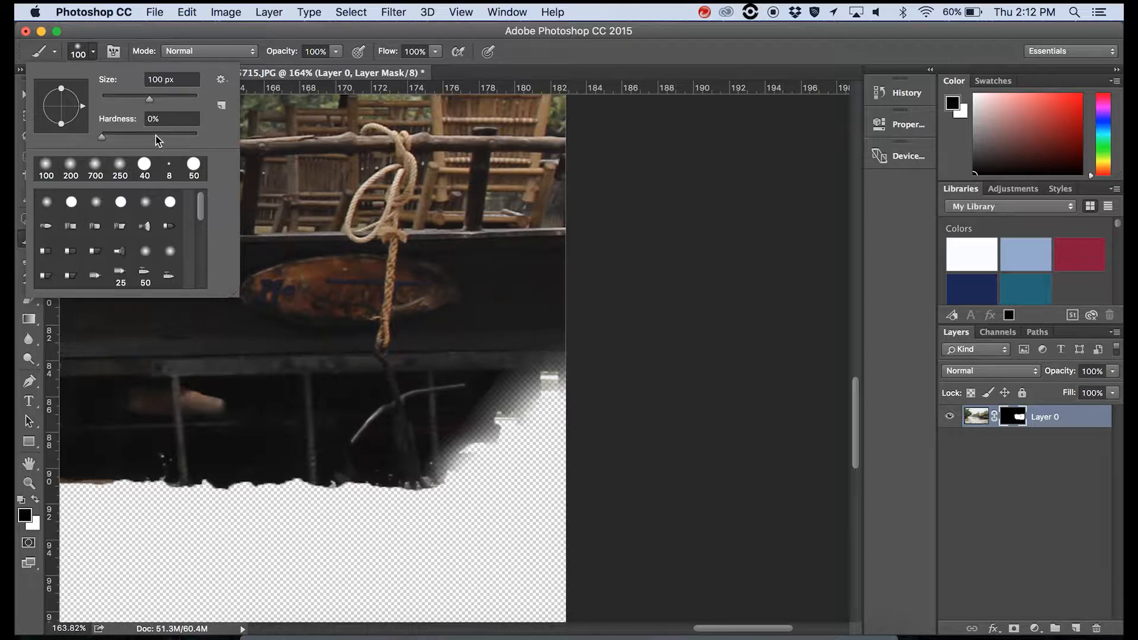
drag(157, 140, 191, 139)
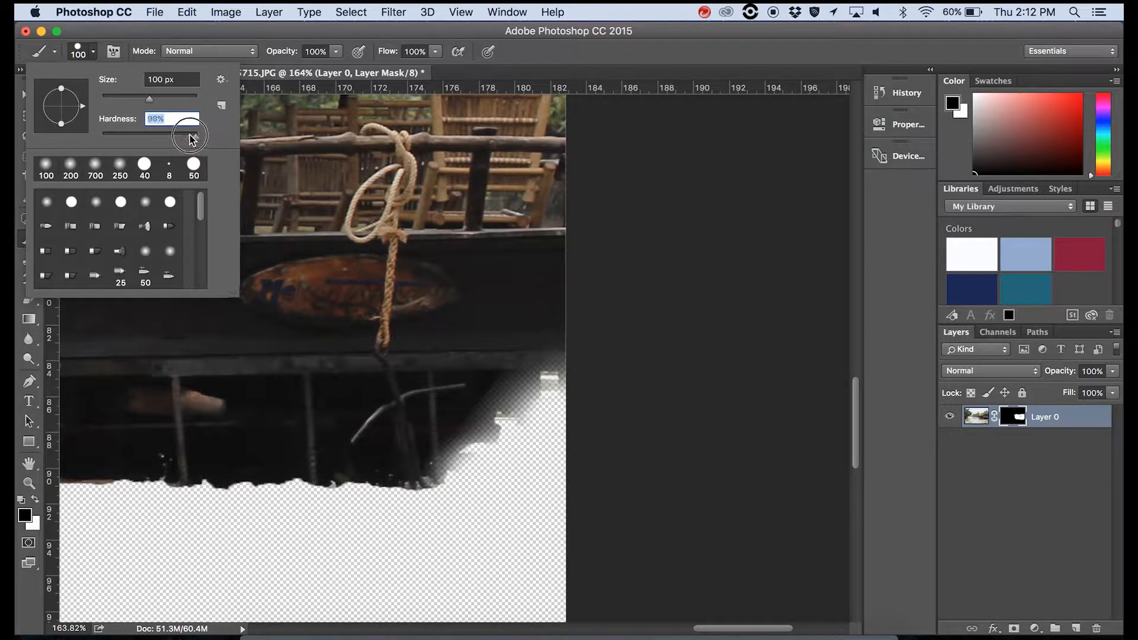
key(Return)
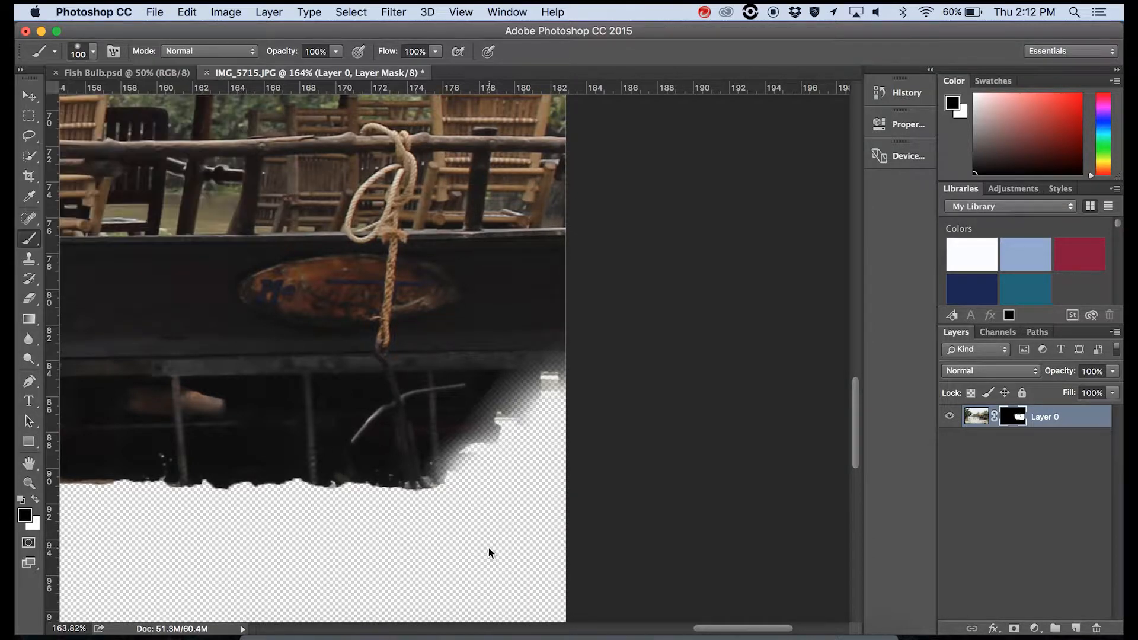
Alternate white and black on the mask to restore the hull's lower corner and hide the background patches beside it
key(x)
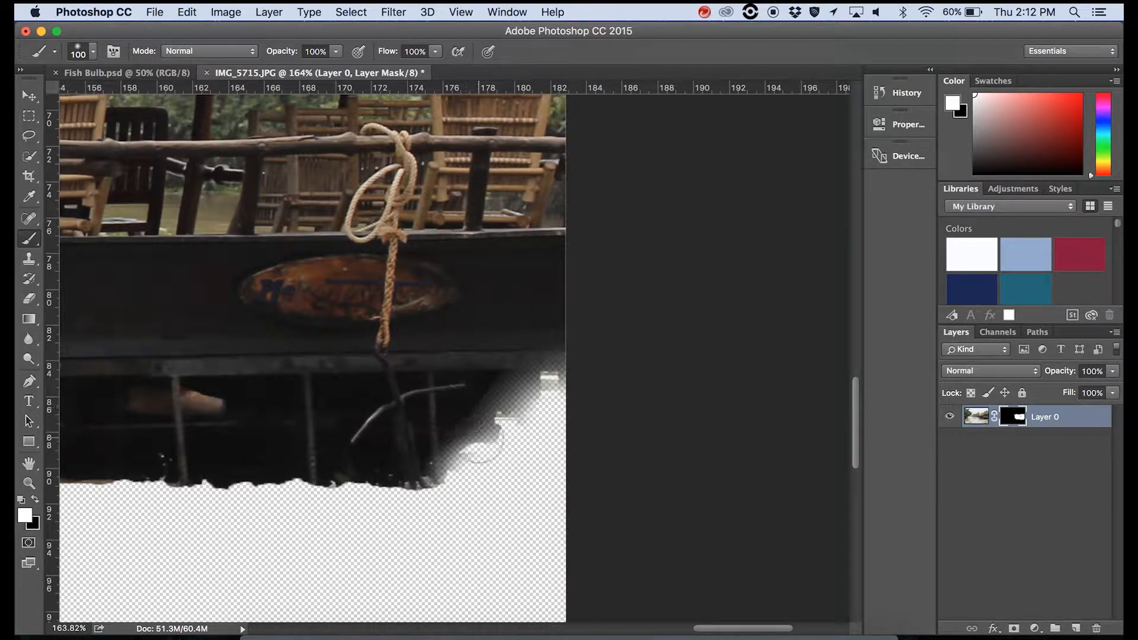
key(x)
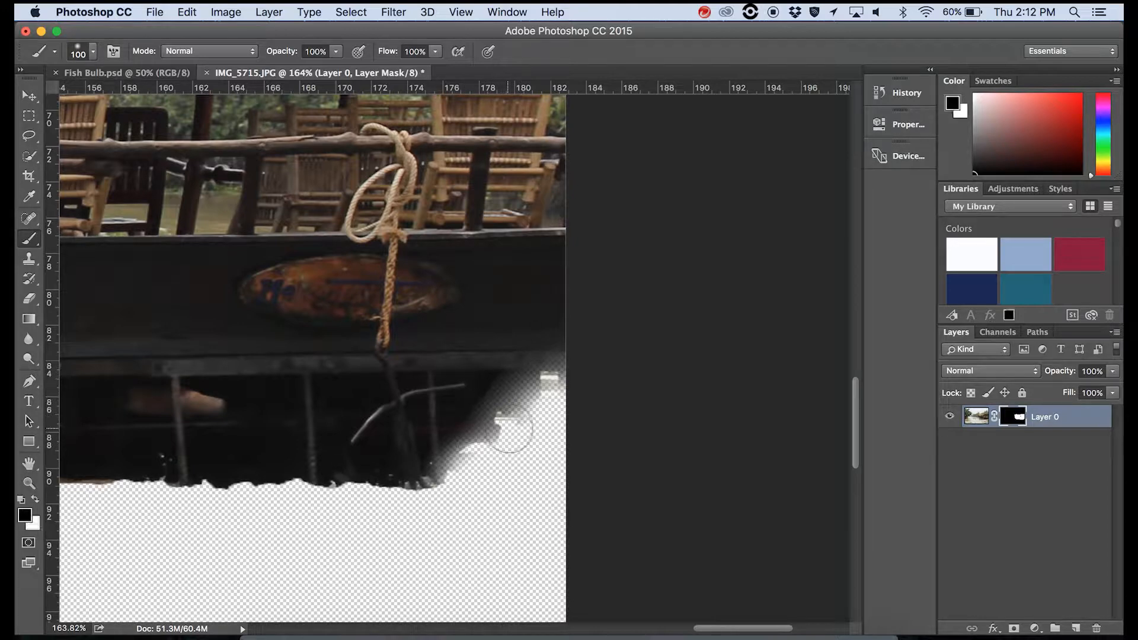
mouse_move(511, 429)
mouse_down()
mouse_move(522, 390)
mouse_move(456, 465)
mouse_move(525, 382)
mouse_move(481, 391)
mouse_move(429, 432)
mouse_move(460, 406)
mouse_move(433, 450)
mouse_move(442, 463)
mouse_move(505, 371)
mouse_move(467, 400)
mouse_move(569, 349)
mouse_move(525, 368)
mouse_move(513, 398)
mouse_move(524, 363)
mouse_move(562, 350)
mouse_move(492, 372)
mouse_move(459, 412)
mouse_move(483, 439)
mouse_move(457, 434)
mouse_move(445, 474)
mouse_up()
key(x)
key(x)
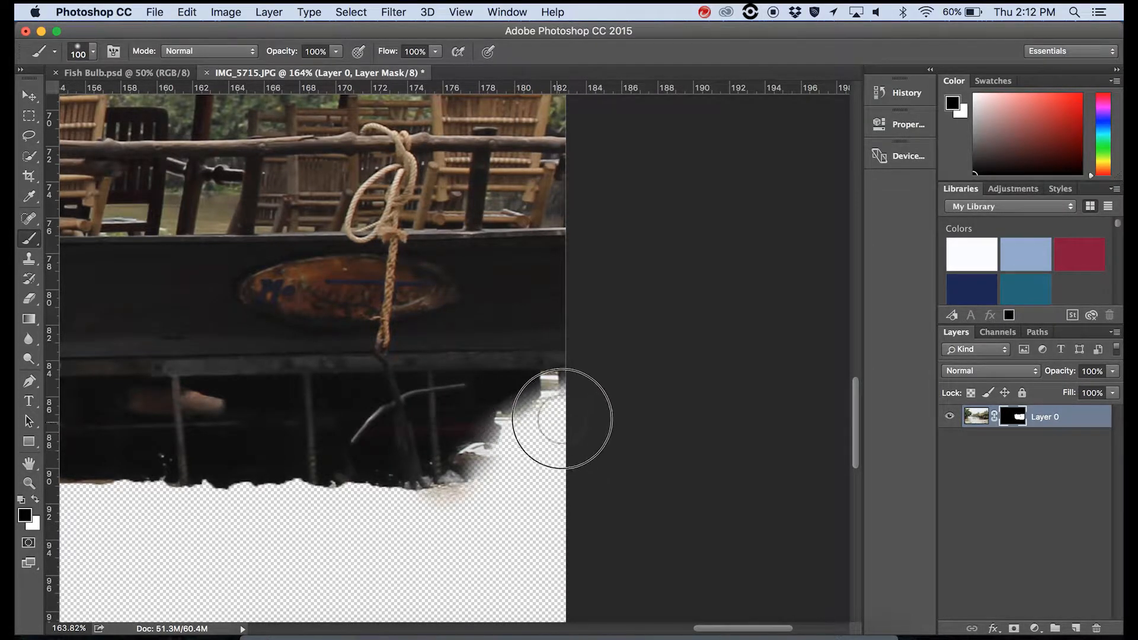
mouse_move(562, 419)
mouse_down()
mouse_move(584, 401)
mouse_move(579, 417)
mouse_up()
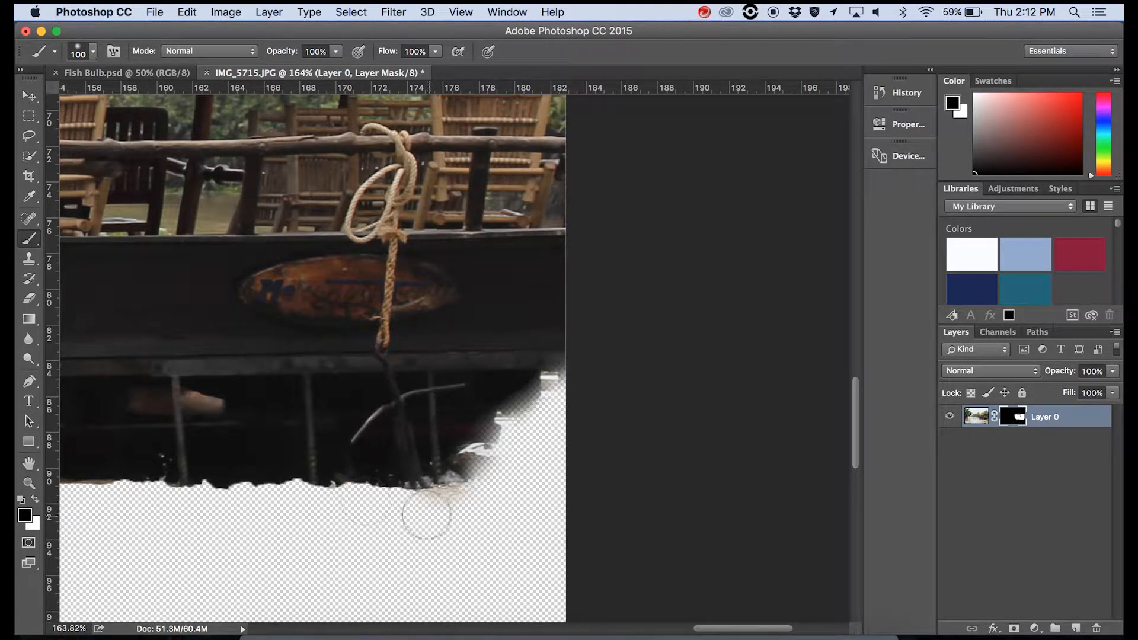
Set the brush size to 45 and paint black on the mask over the green leaves along the bow's lower edge
scroll(412, 559, down, 3)
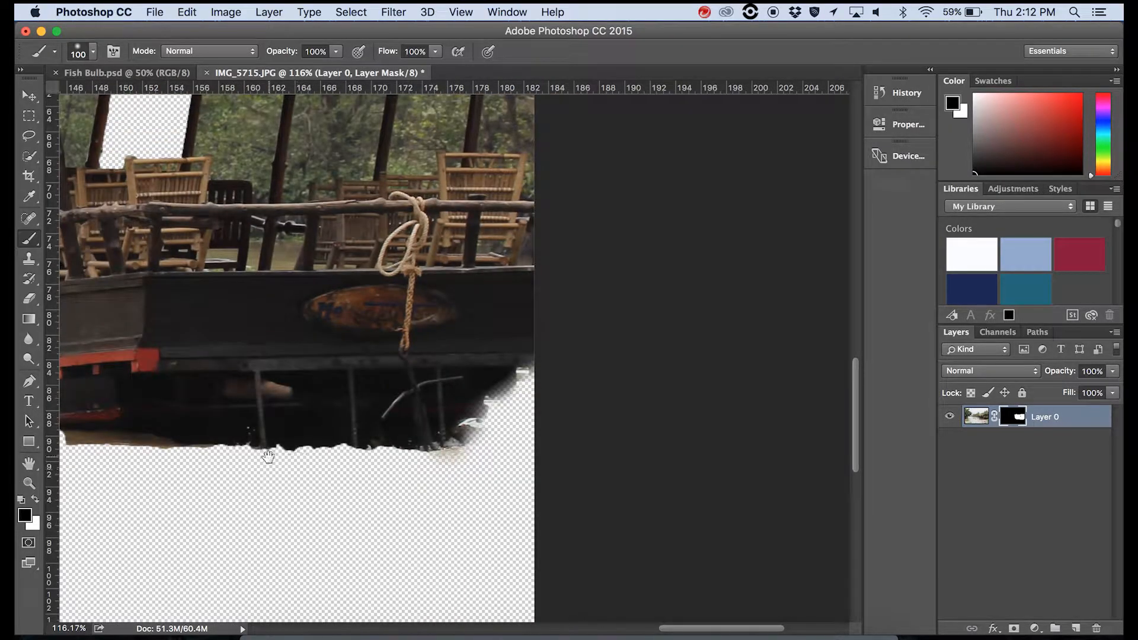
drag(228, 447, 462, 425)
drag(249, 410, 370, 480)
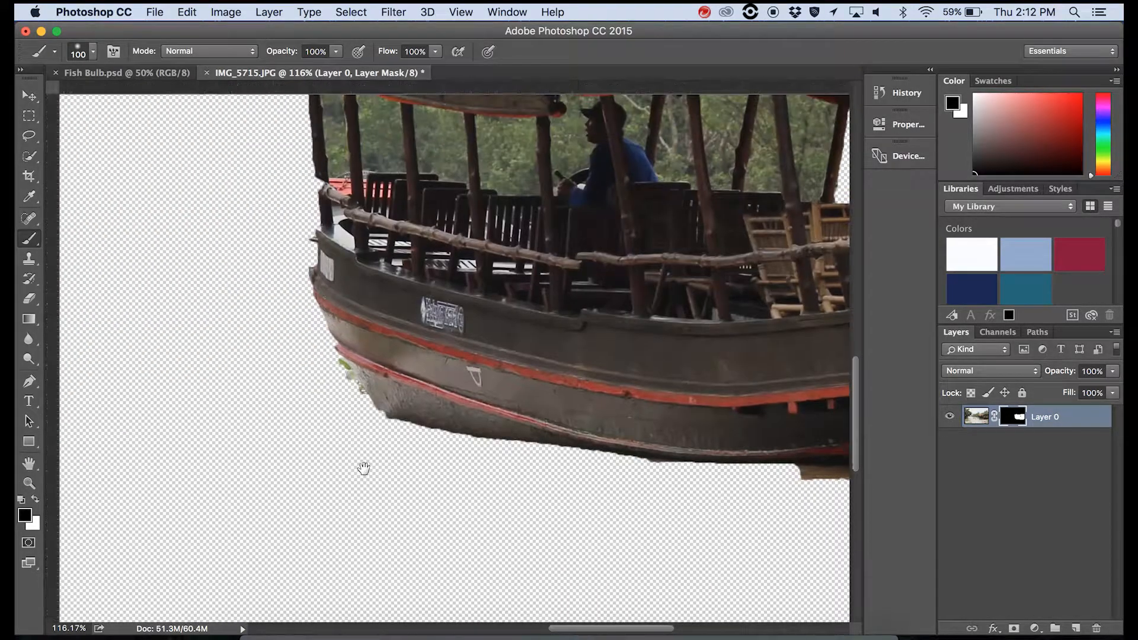
key(super+plus)
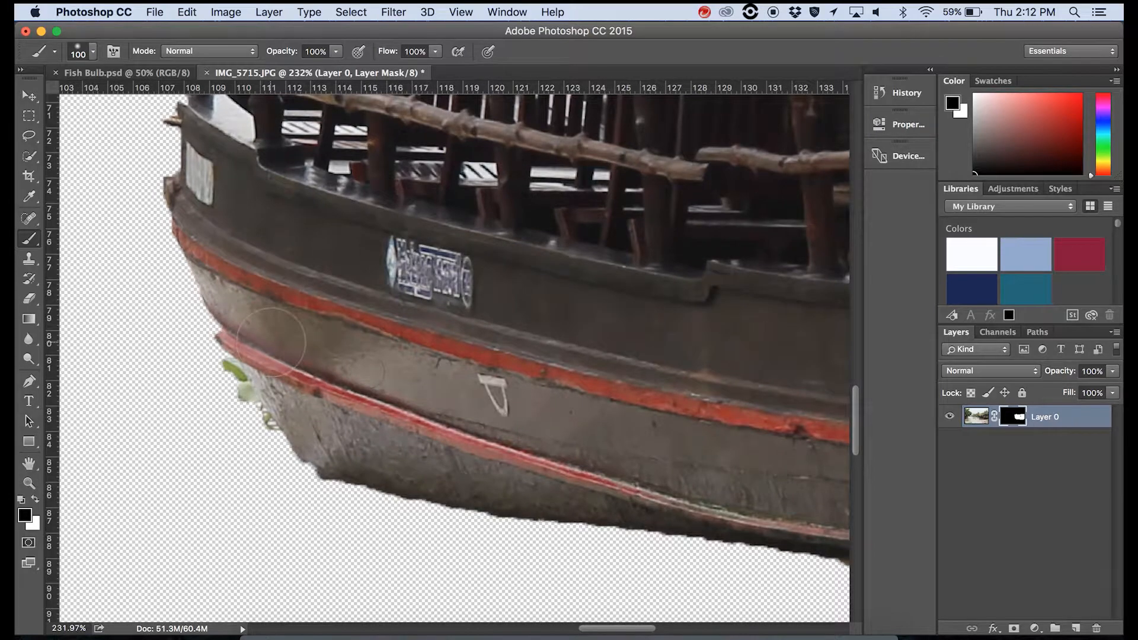
scroll(270, 342, up, 3)
drag(209, 400, 487, 331)
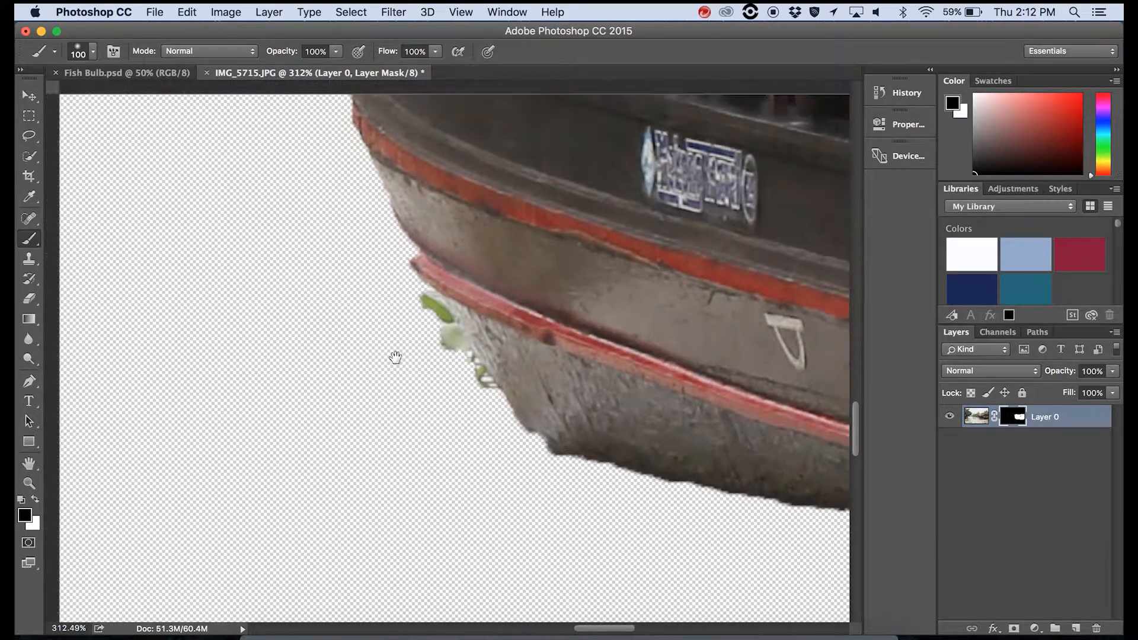
key(bracketleft)
key(bracketleft)
key(bracketleft)
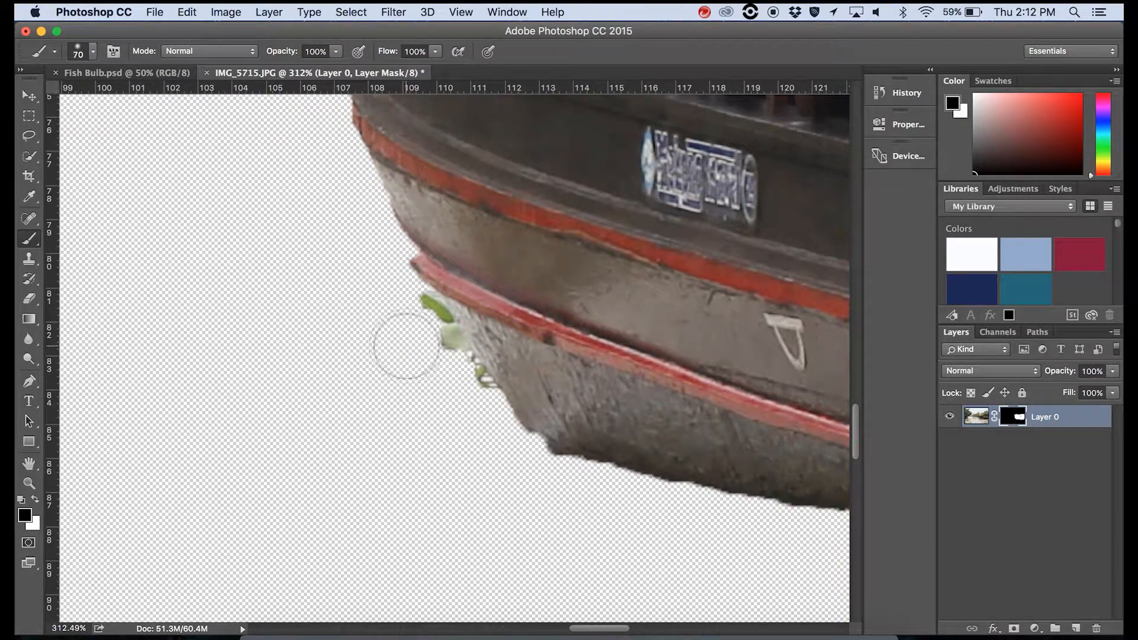
key(bracketleft)
key(bracketleft)
key(bracketleft)
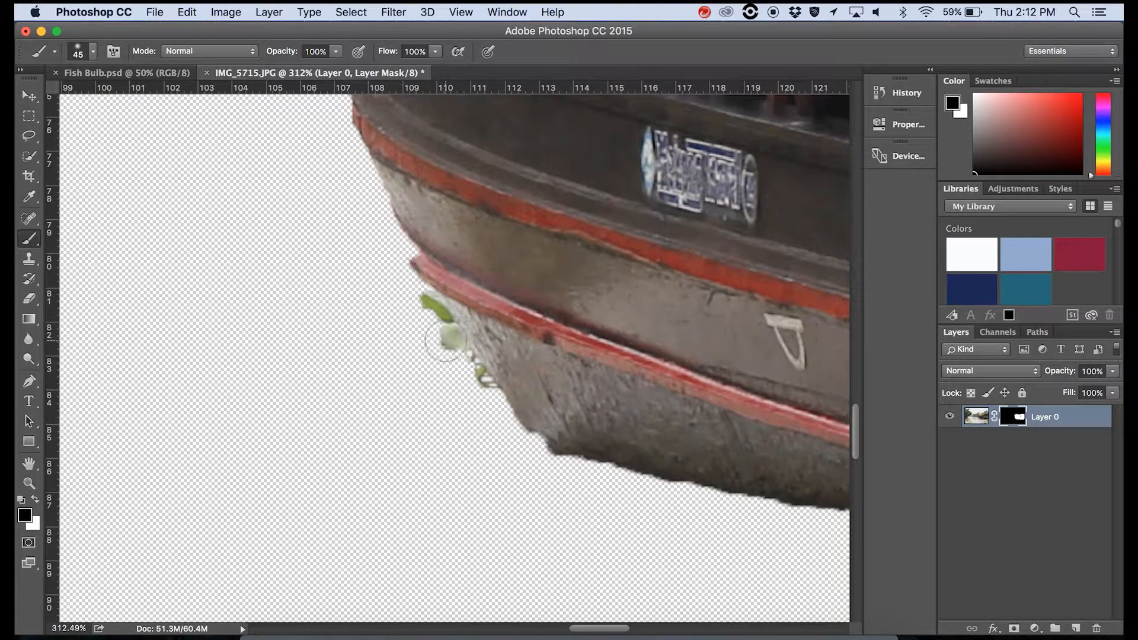
mouse_move(447, 338)
mouse_down()
mouse_move(432, 345)
mouse_move(434, 330)
mouse_move(410, 308)
mouse_move(444, 371)
mouse_move(477, 393)
mouse_move(408, 300)
mouse_up()
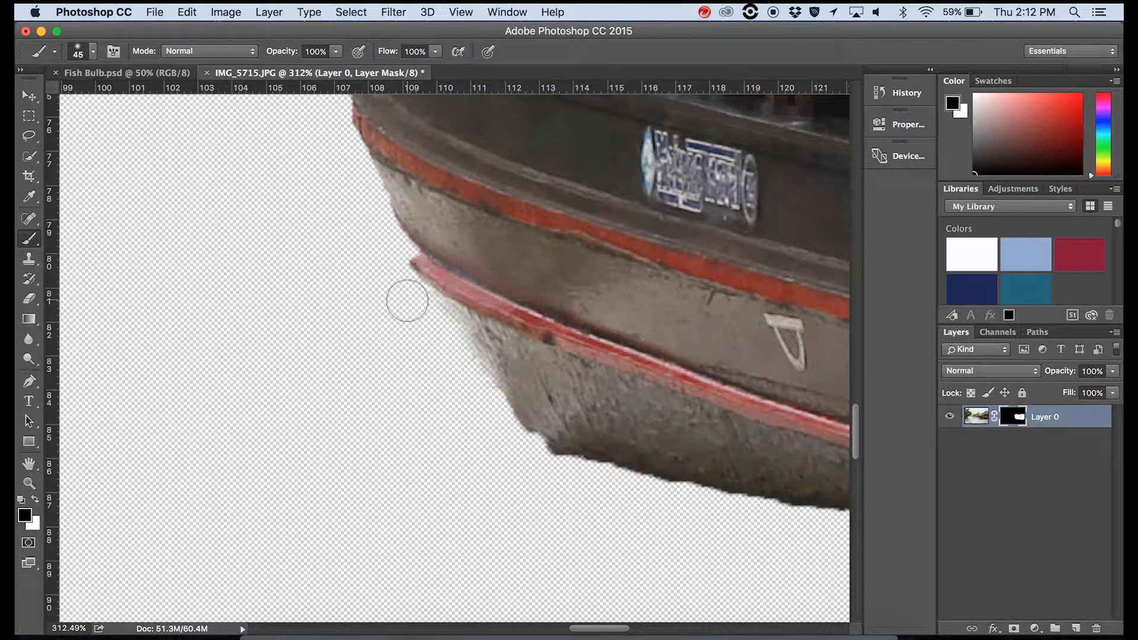
Examine the masked boat from the bow across the roof and along the hull
scroll(407, 322, down, 2)
scroll(407, 322, down, 5)
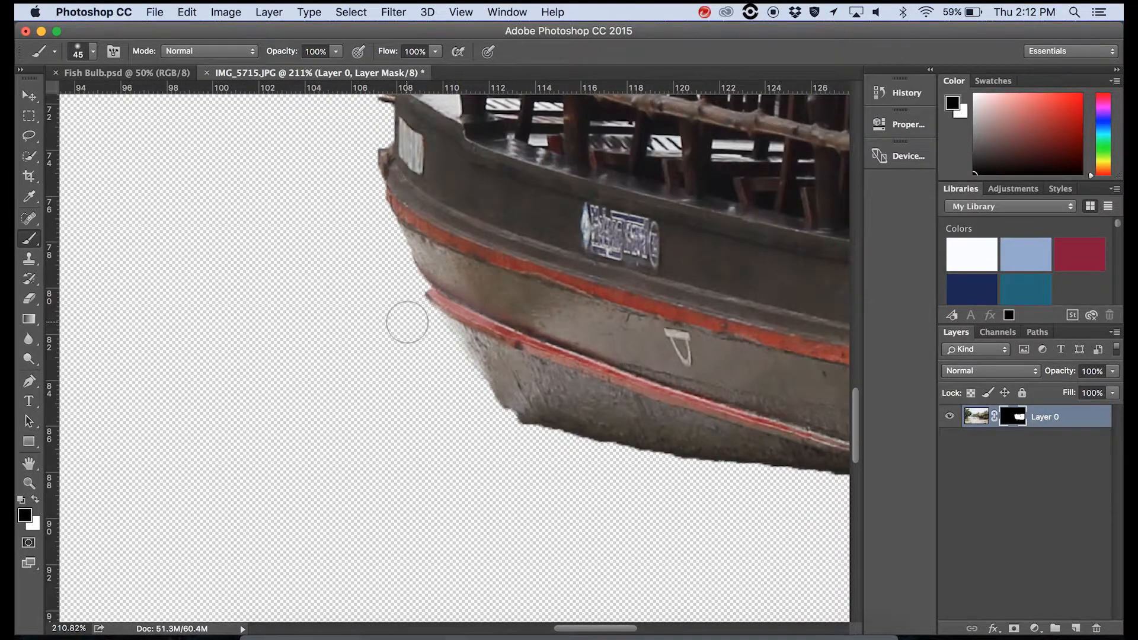
scroll(407, 322, down, 4)
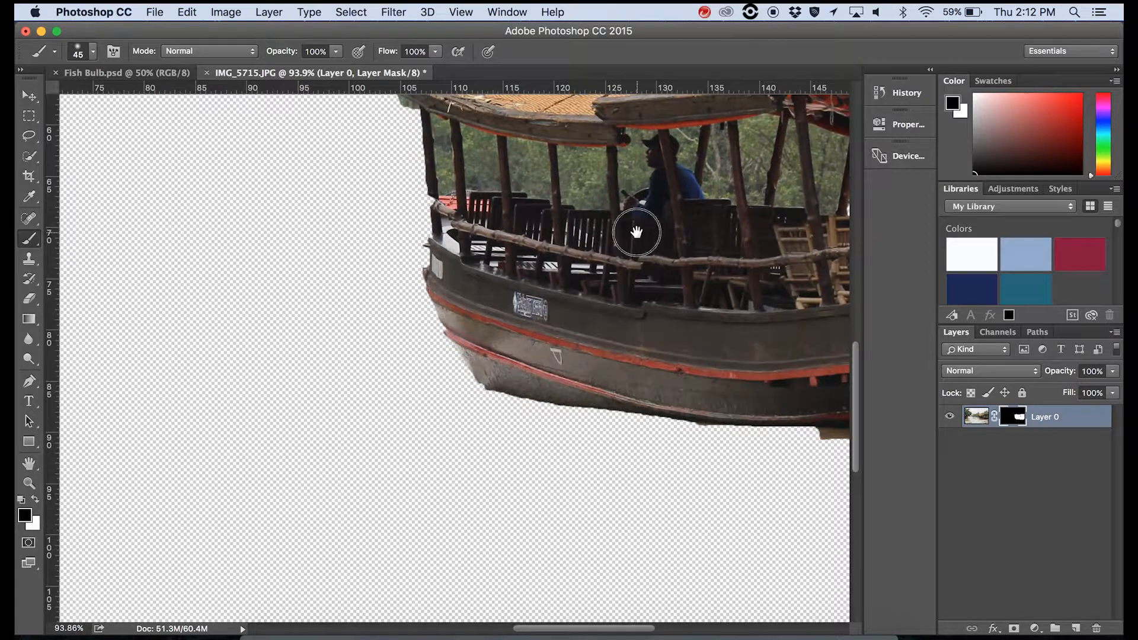
drag(637, 232, 486, 512)
drag(699, 226, 601, 303)
drag(545, 515, 588, 309)
drag(619, 385, 509, 335)
scroll(510, 336, down, 2)
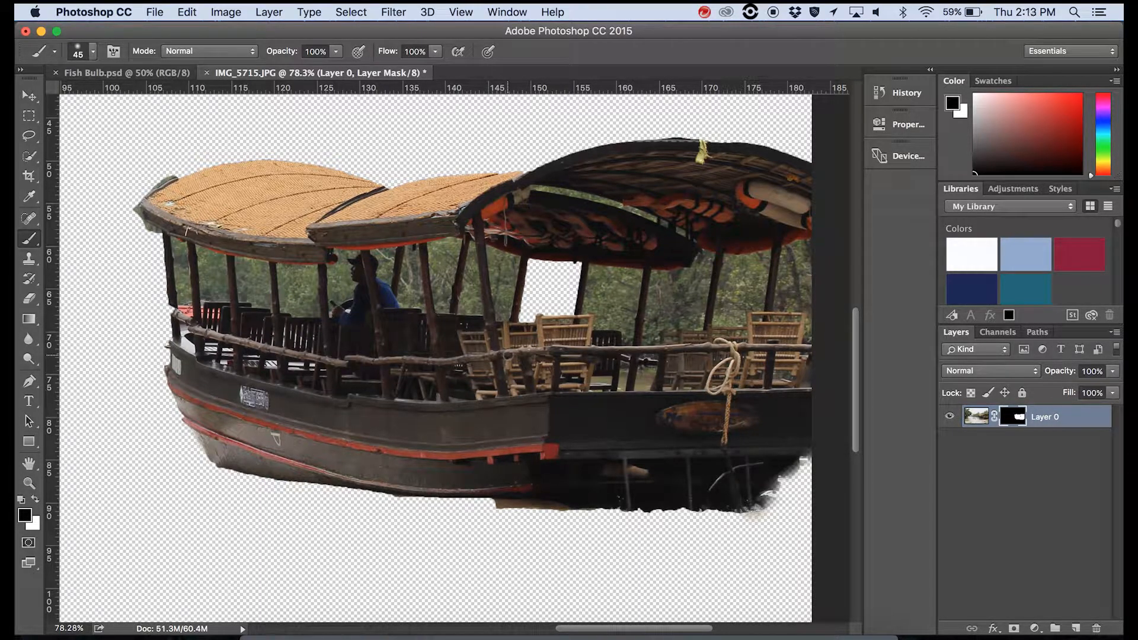
Duplicate Layer 0 together with its mask and hide the original layer
click(1056, 477)
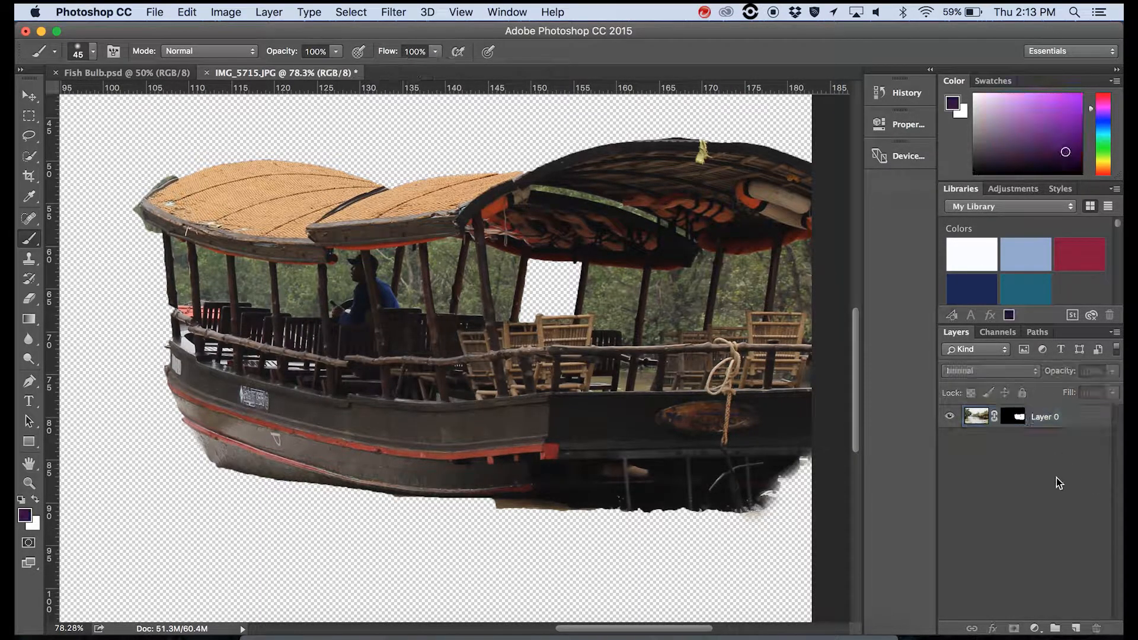
click(1055, 418)
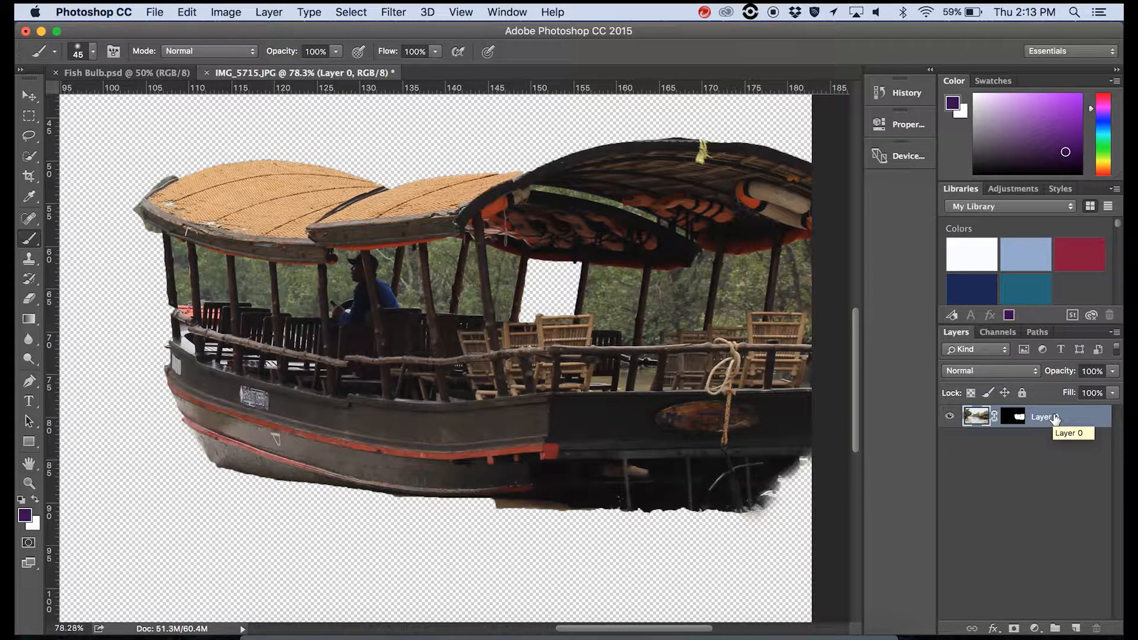
key(super+j)
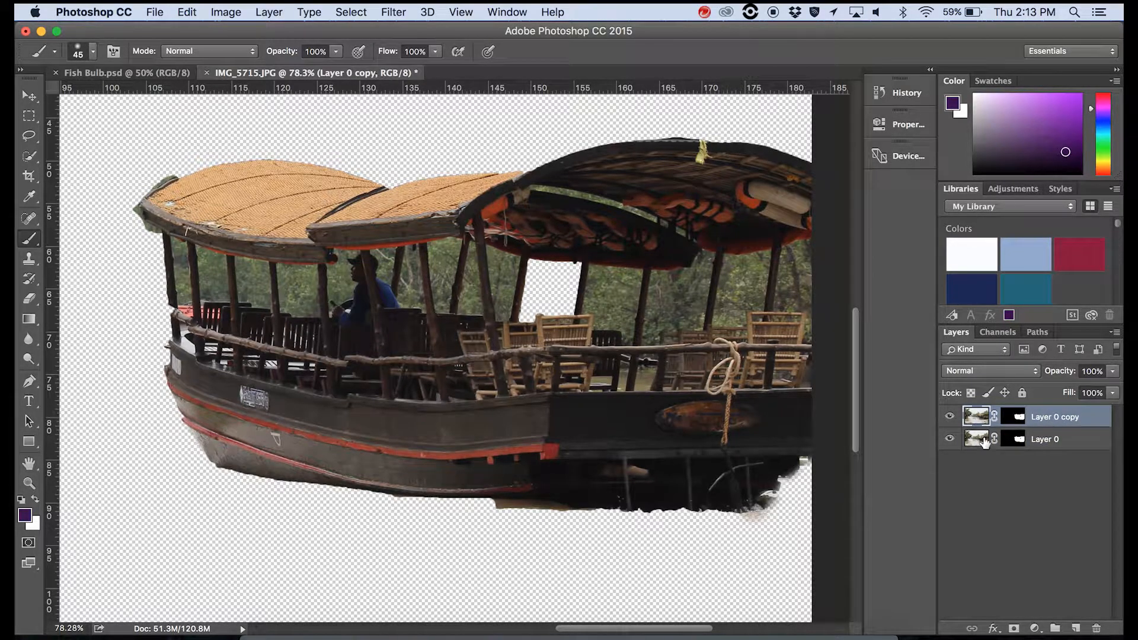
click(950, 441)
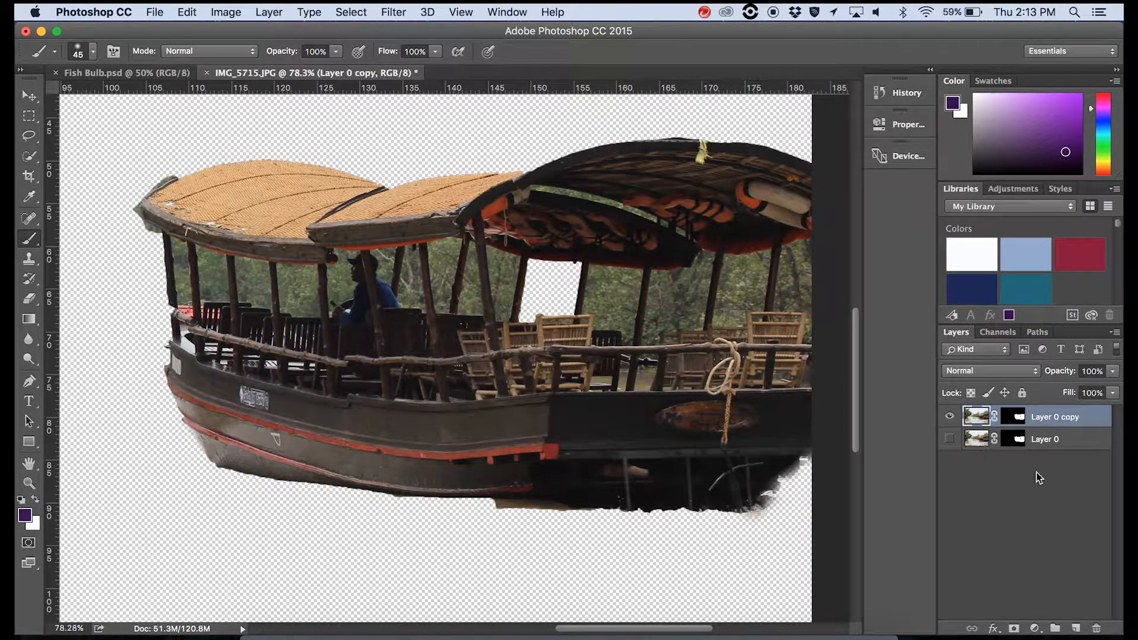
Try to flatten the image from the layer copy, cancel discarding the hidden layer, and deselect the layers
right_click(1070, 416)
click(1081, 474)
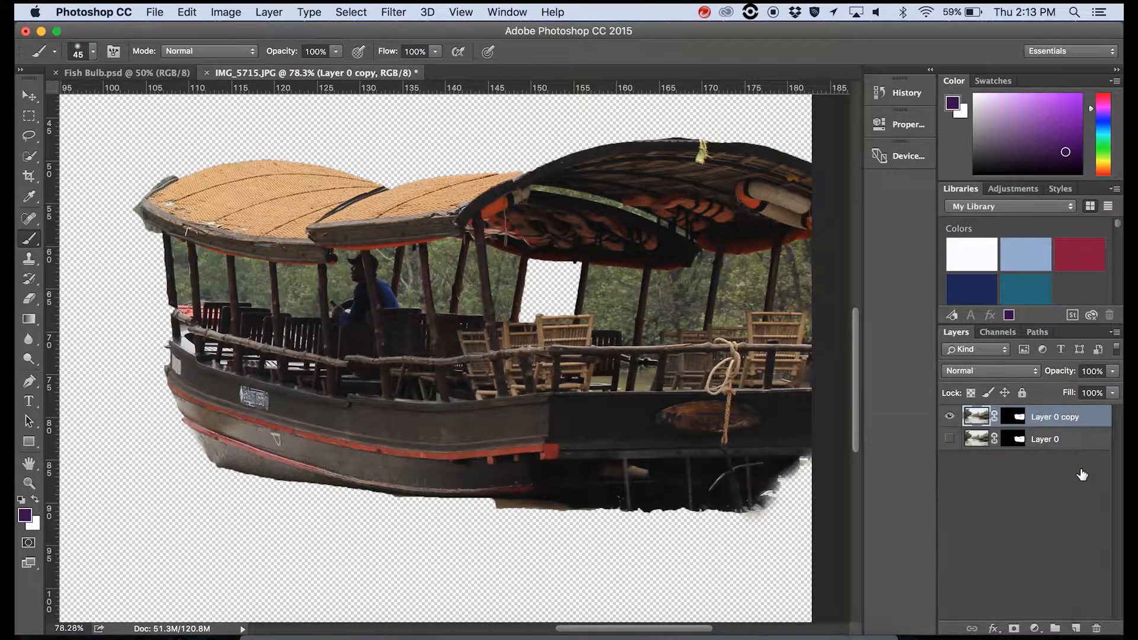
right_click(1051, 421)
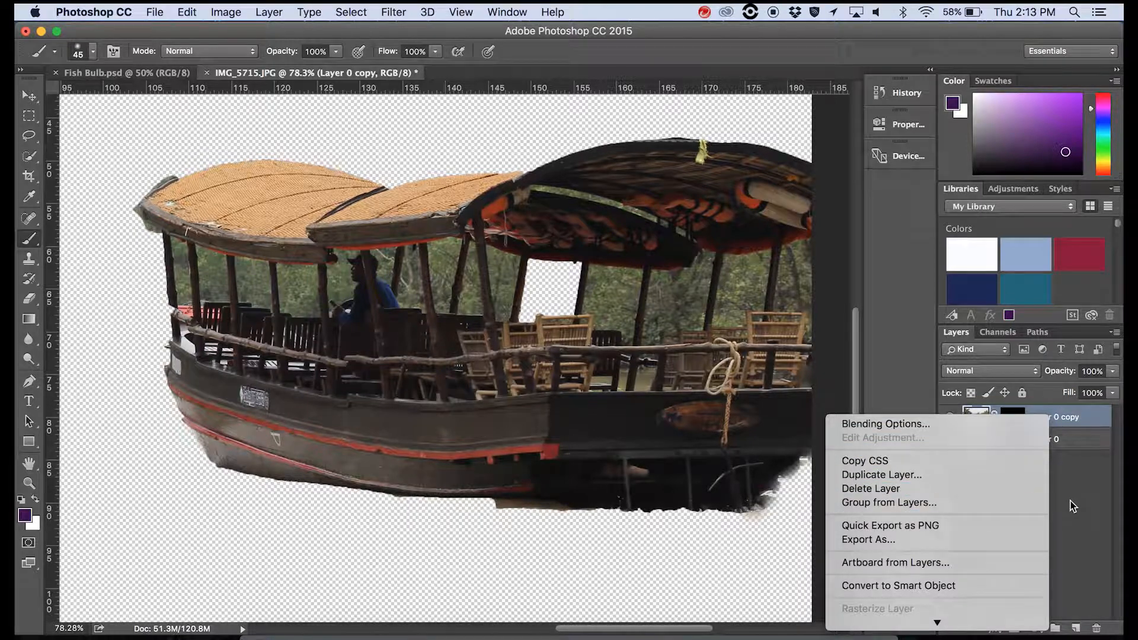
mouse_move(931, 623)
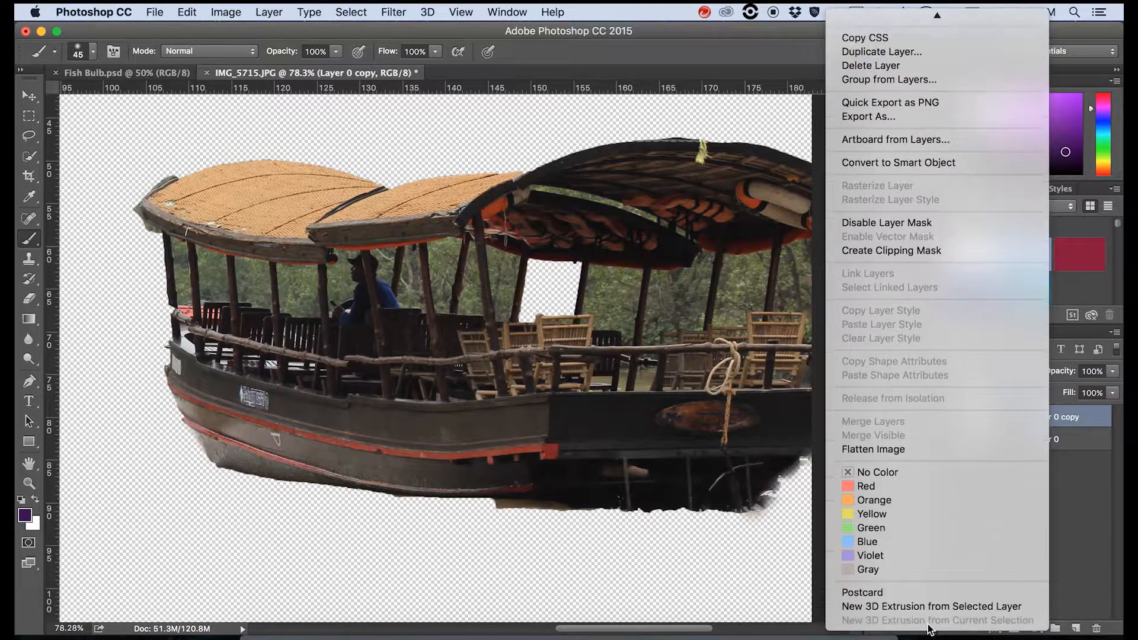
click(894, 450)
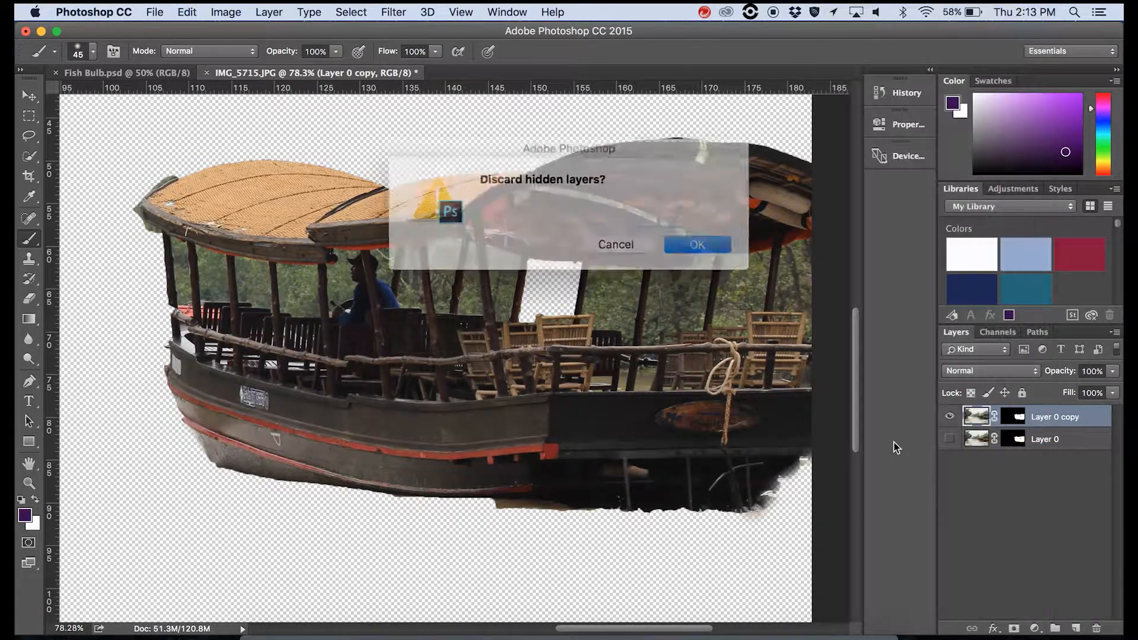
click(612, 240)
click(1043, 486)
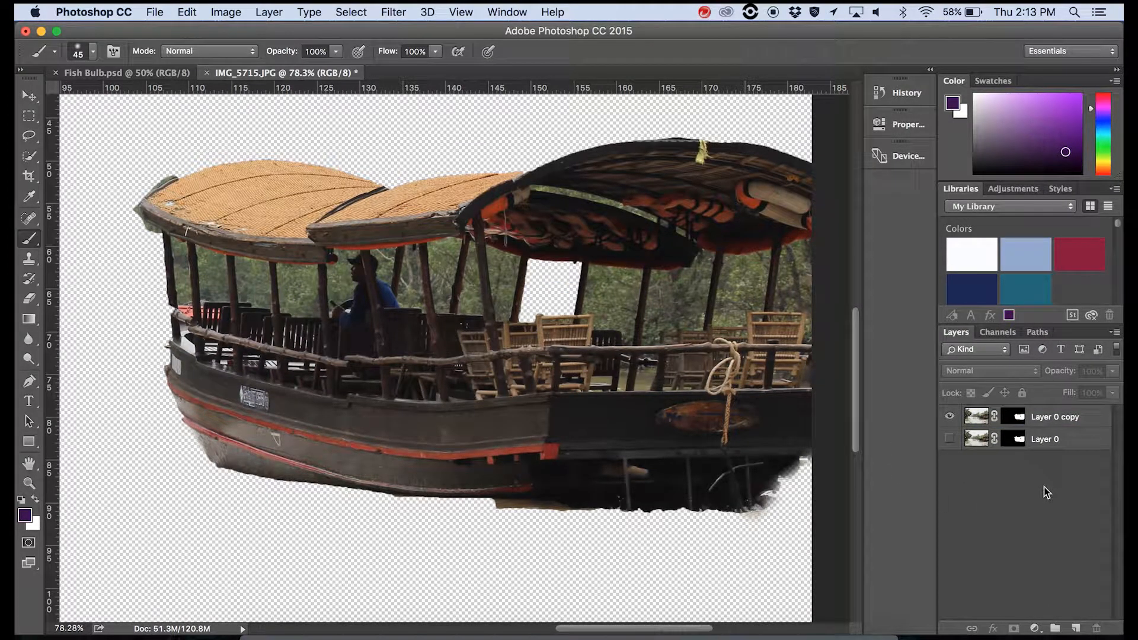
scroll(804, 354, down, 3)
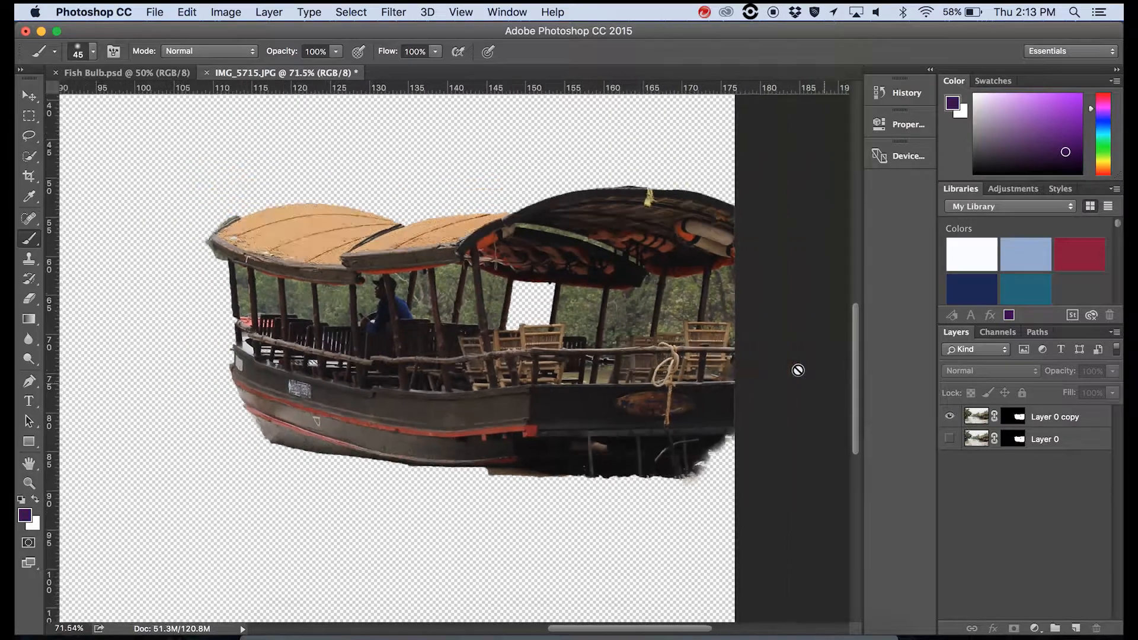
scroll(797, 370, down, 3)
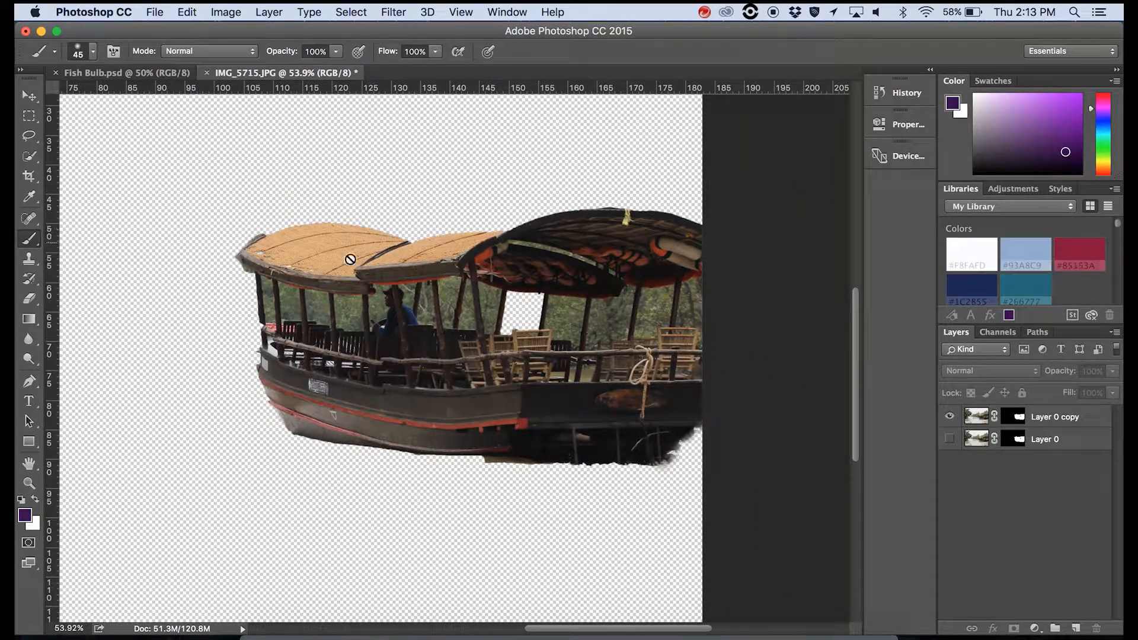
scroll(458, 349, down, 2)
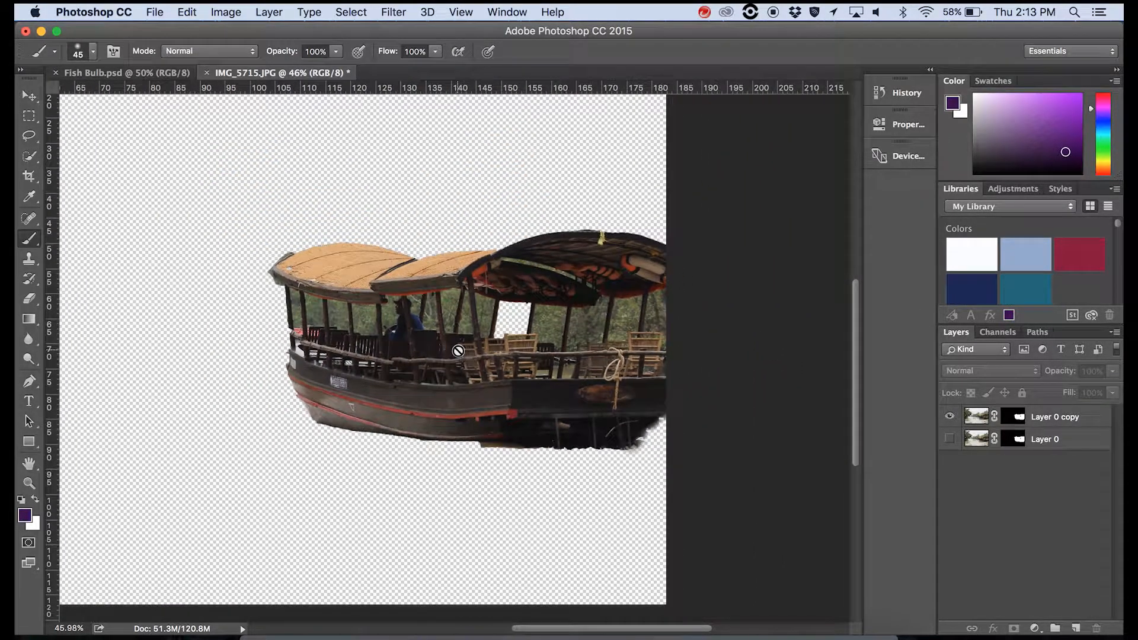